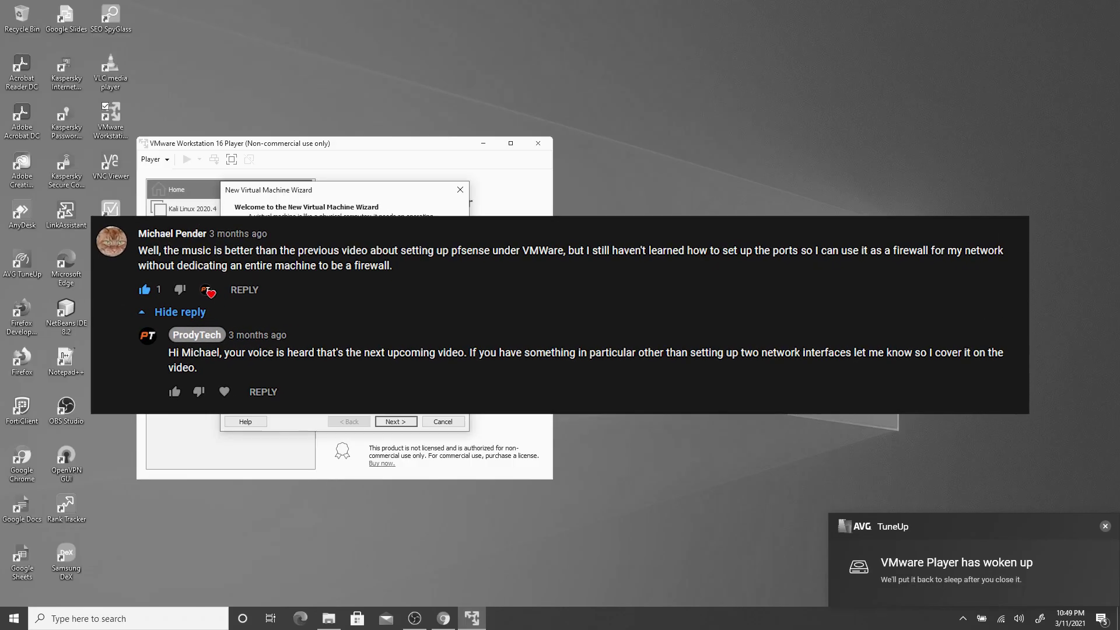
# Launch Google Chrome from the taskbar to a new tab page.
pyautogui.click(424, 305)
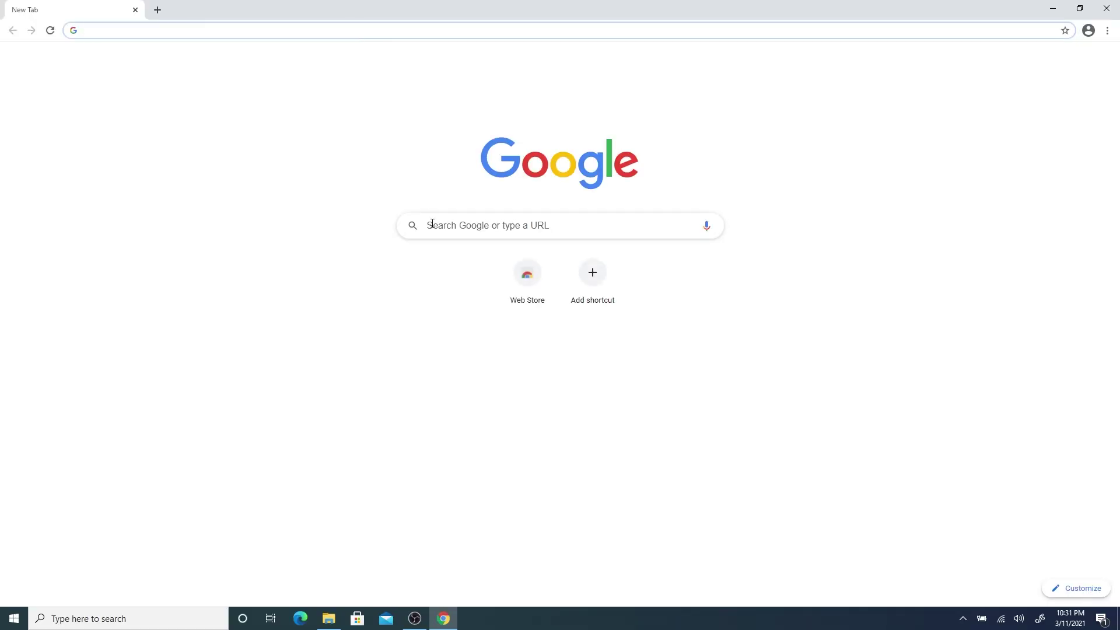
# Search for pfsense and go to the pfSense.org download page.
pyautogui.click(434, 226)
pyautogui.write('pfsense')
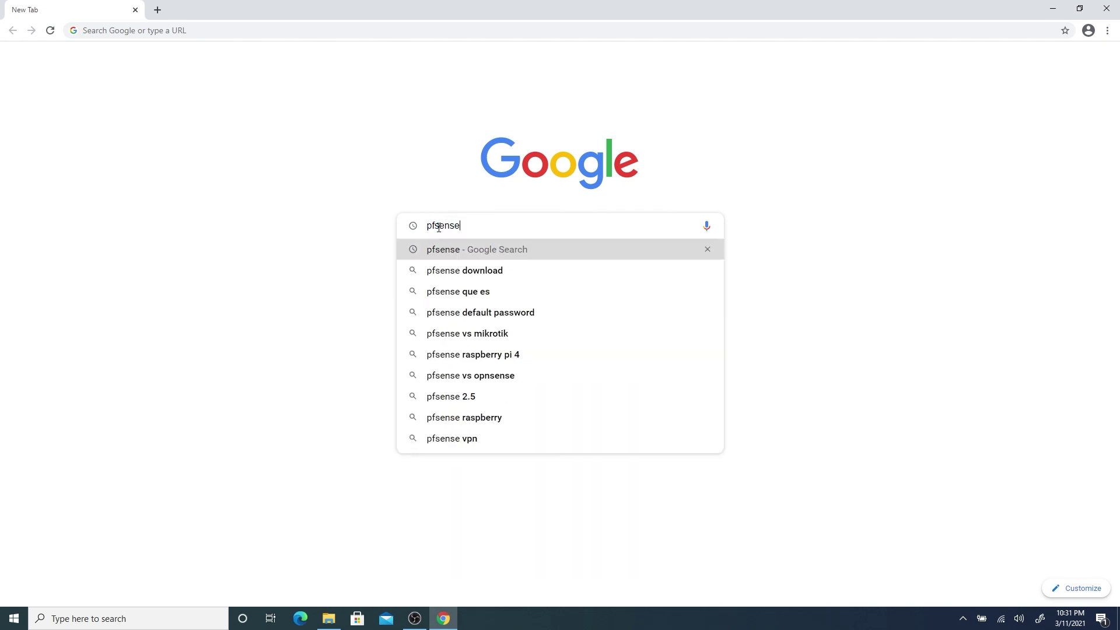
pyautogui.press('Return')
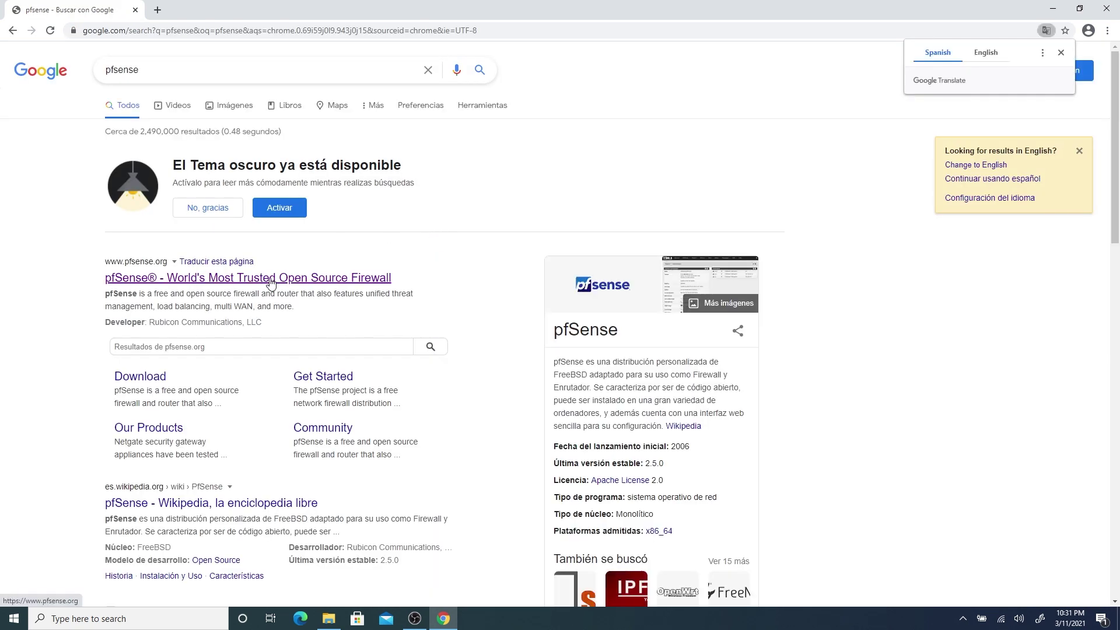
pyautogui.click(271, 279)
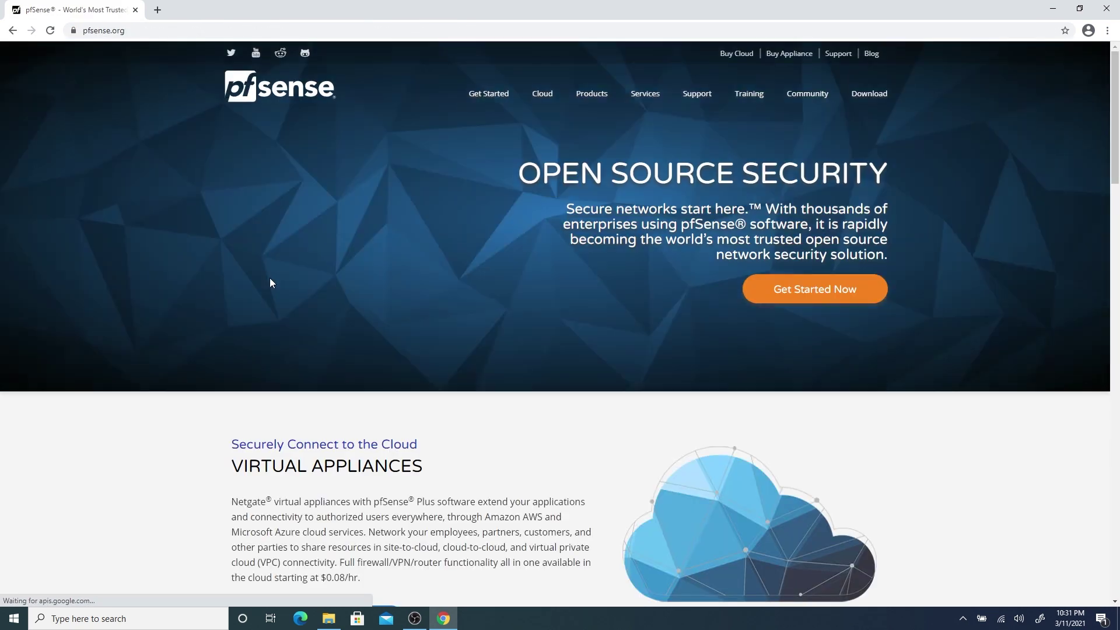
pyautogui.click(877, 101)
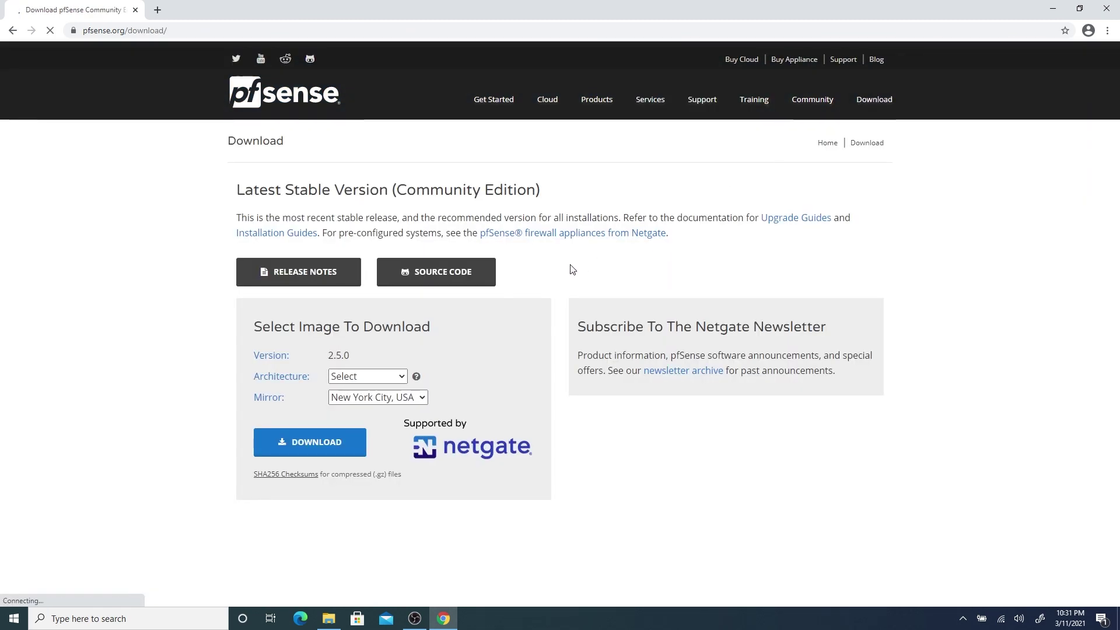
# Download the AMD64 DVD Image (ISO) installer and show the full Downloads page.
pyautogui.click(382, 376)
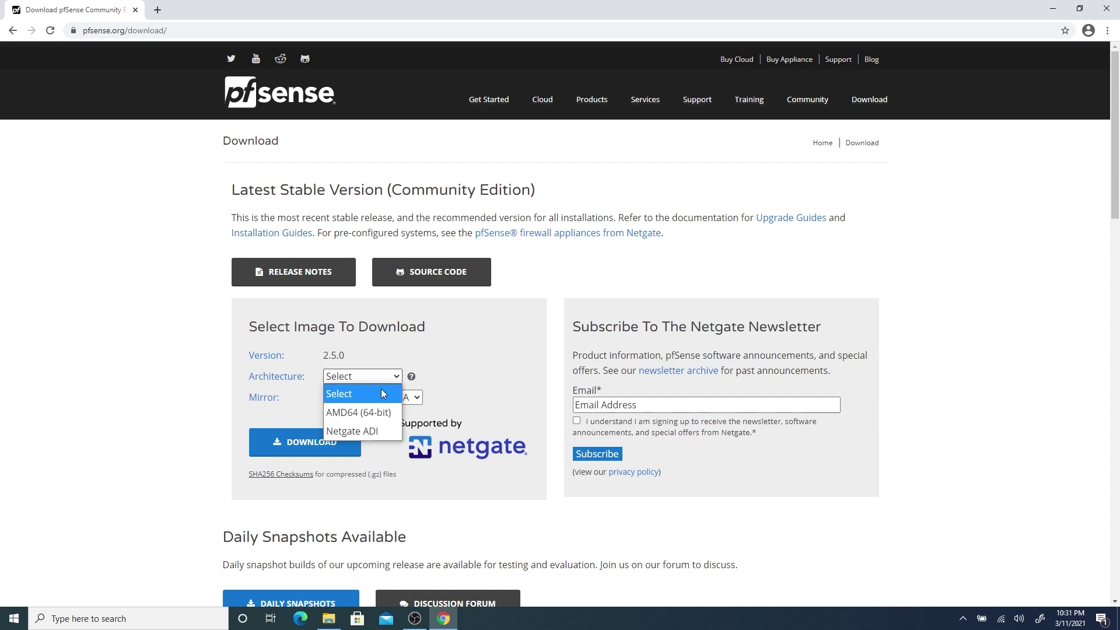
pyautogui.click(379, 412)
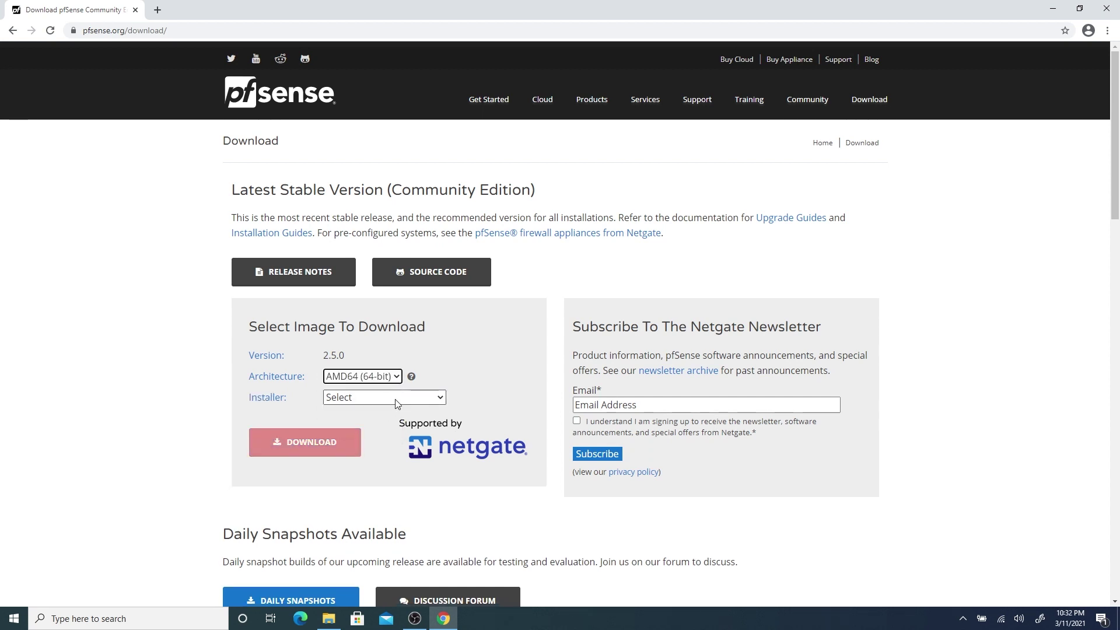
pyautogui.click(396, 398)
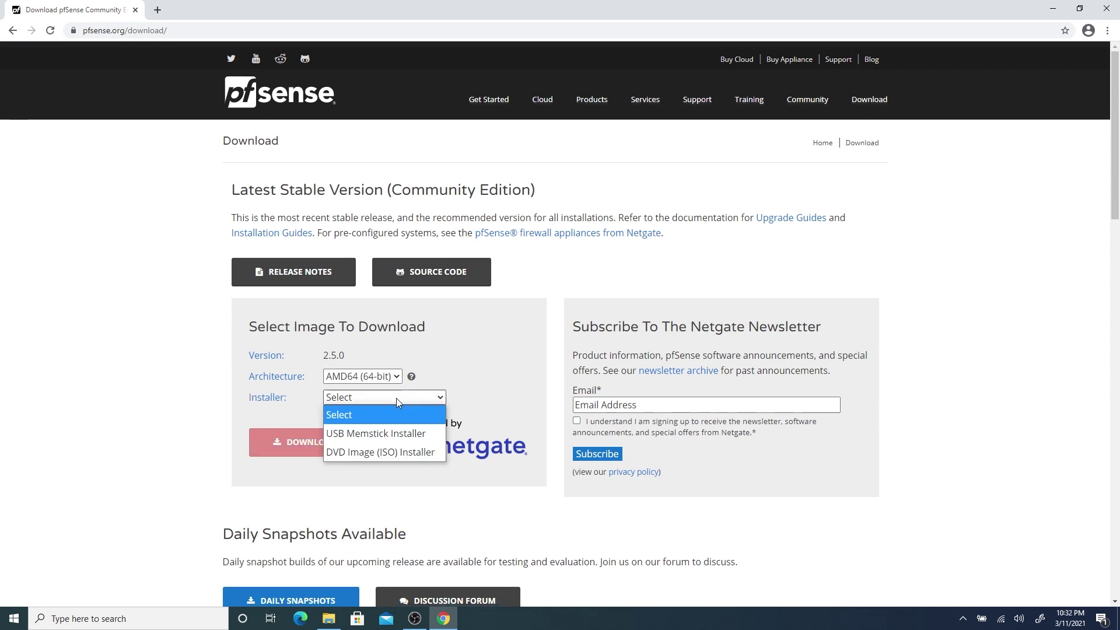
pyautogui.click(369, 452)
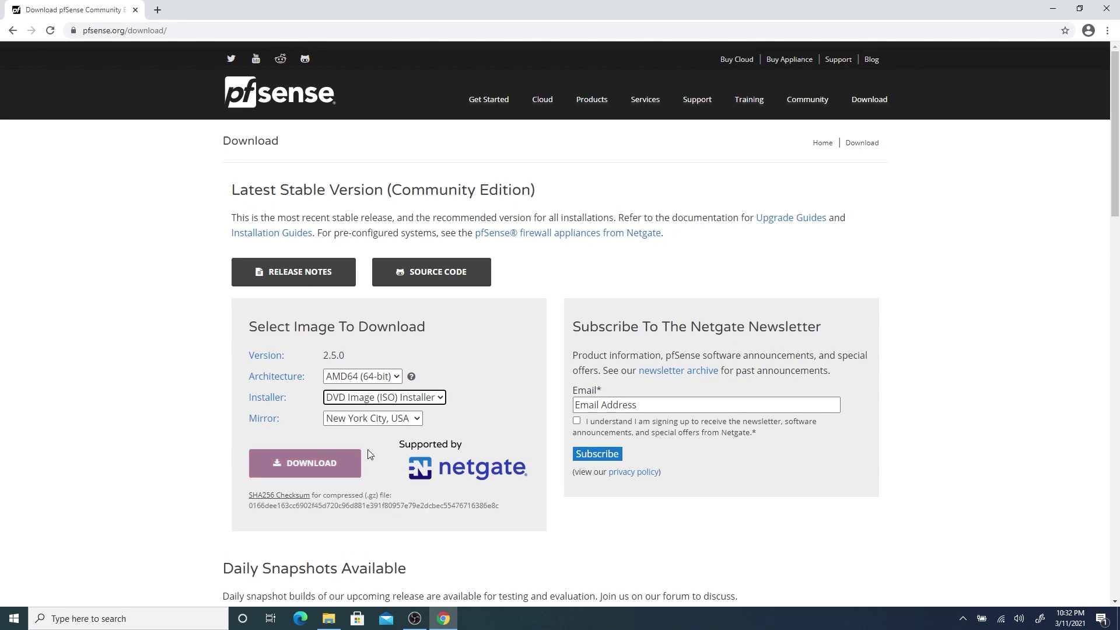
pyautogui.click(307, 465)
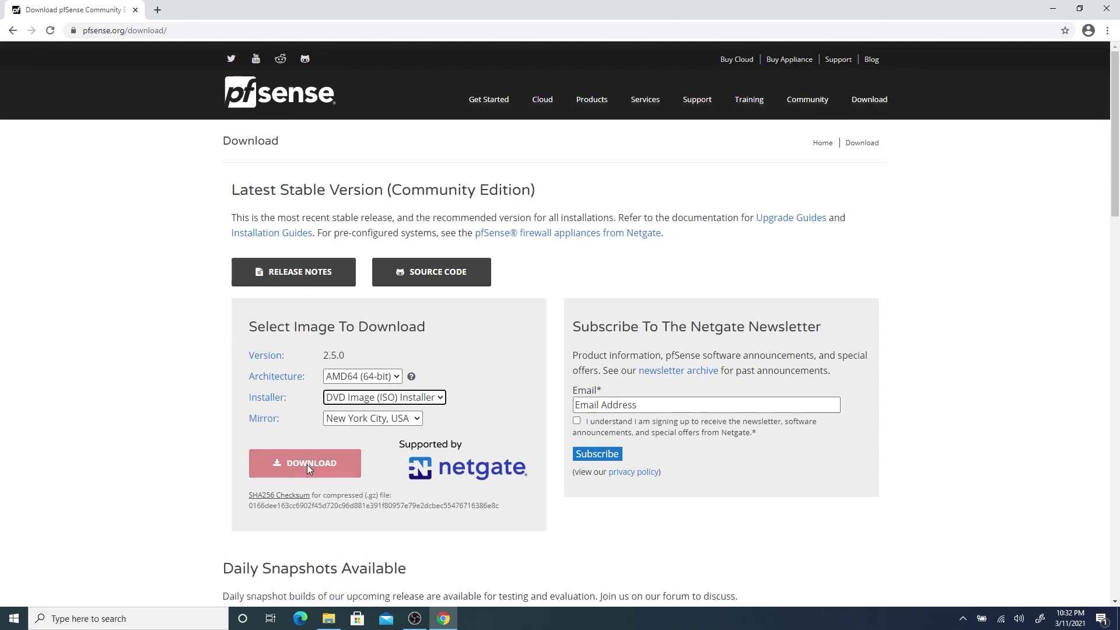
pyautogui.click(124, 590)
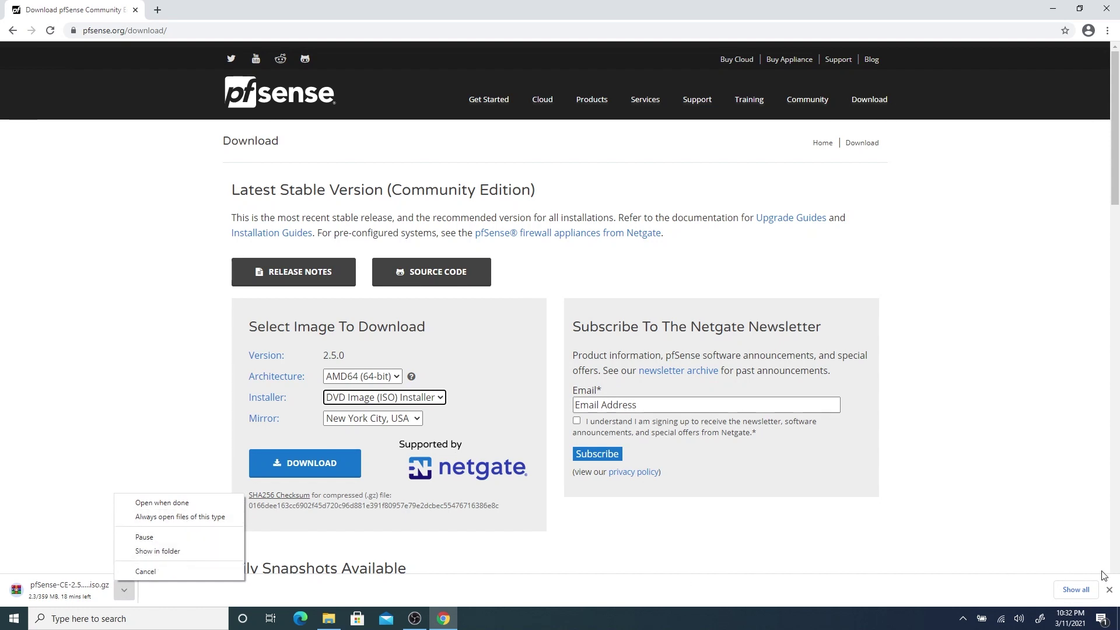
pyautogui.click(1075, 590)
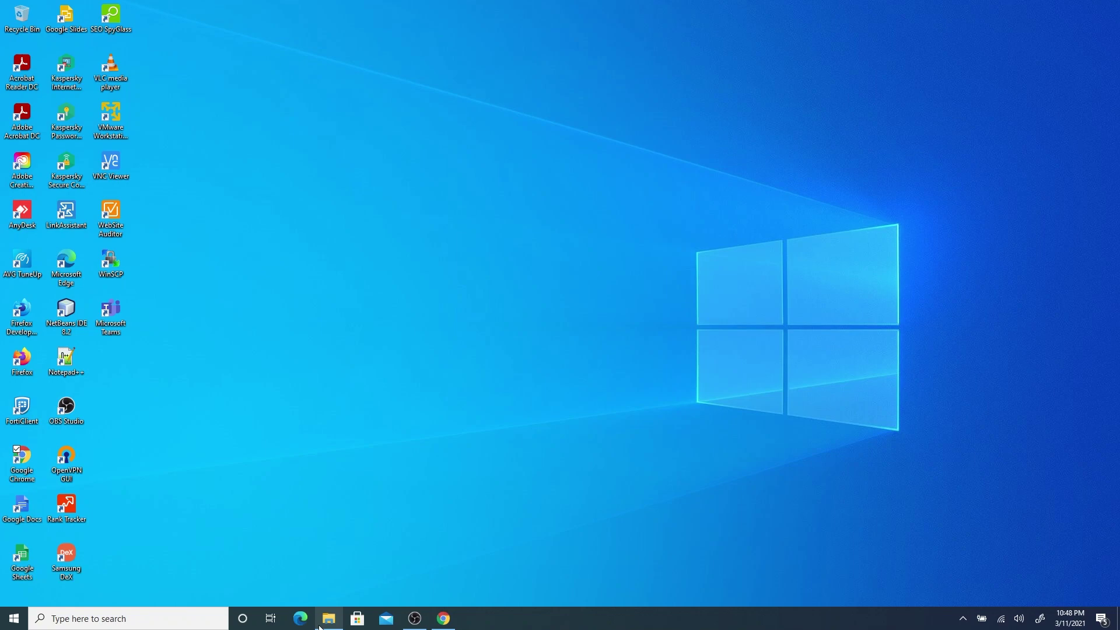
# Extract the downloaded pfSense .iso.gz archive into a folder of its own.
pyautogui.click(319, 625)
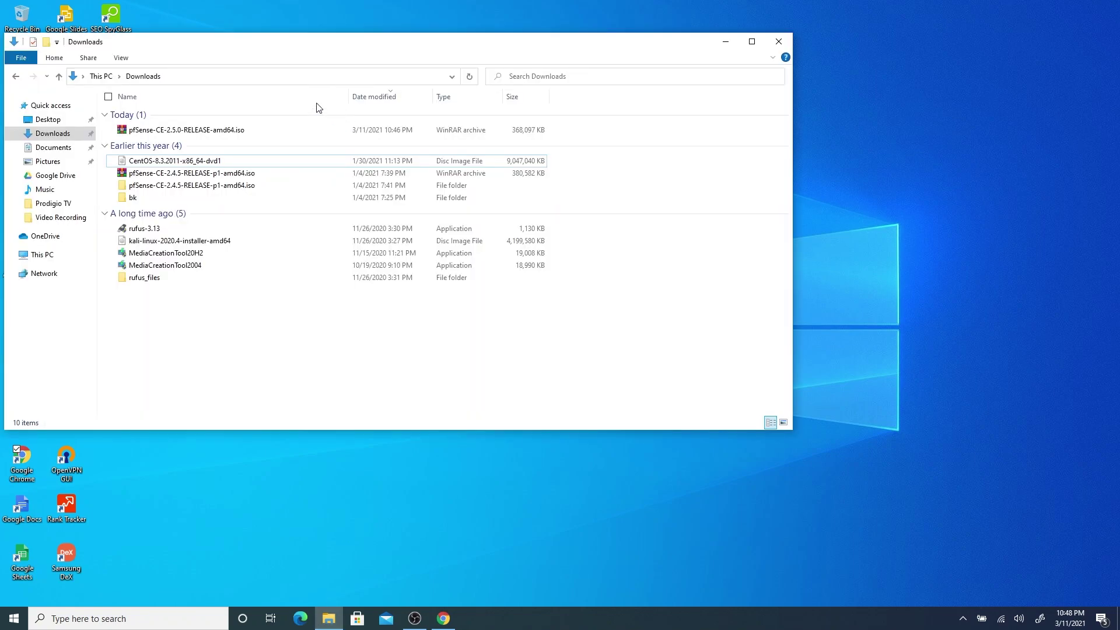
pyautogui.rightClick(198, 139)
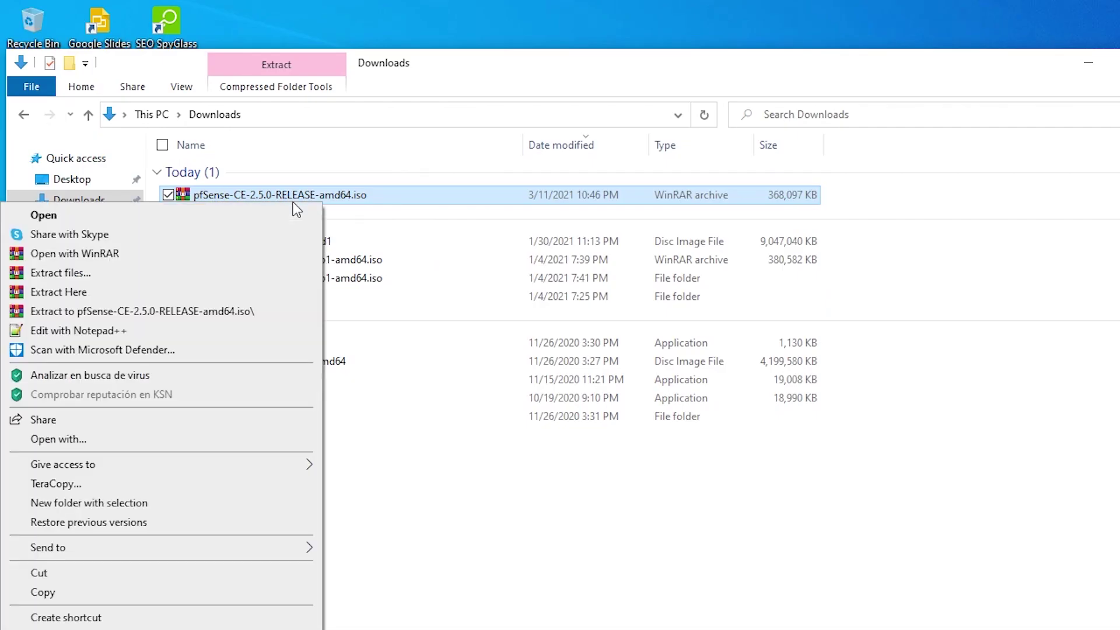
pyautogui.click(224, 312)
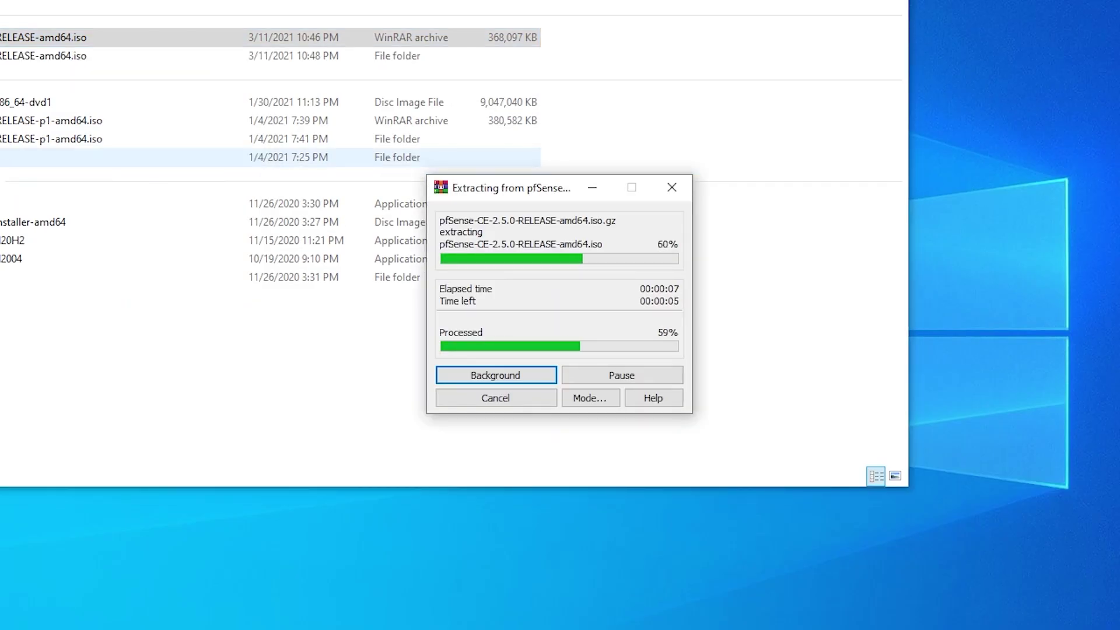
# Locate the extracted pfSense ISO, then launch VMware Workstation 16 Player.
pyautogui.doubleClick(2, 58)
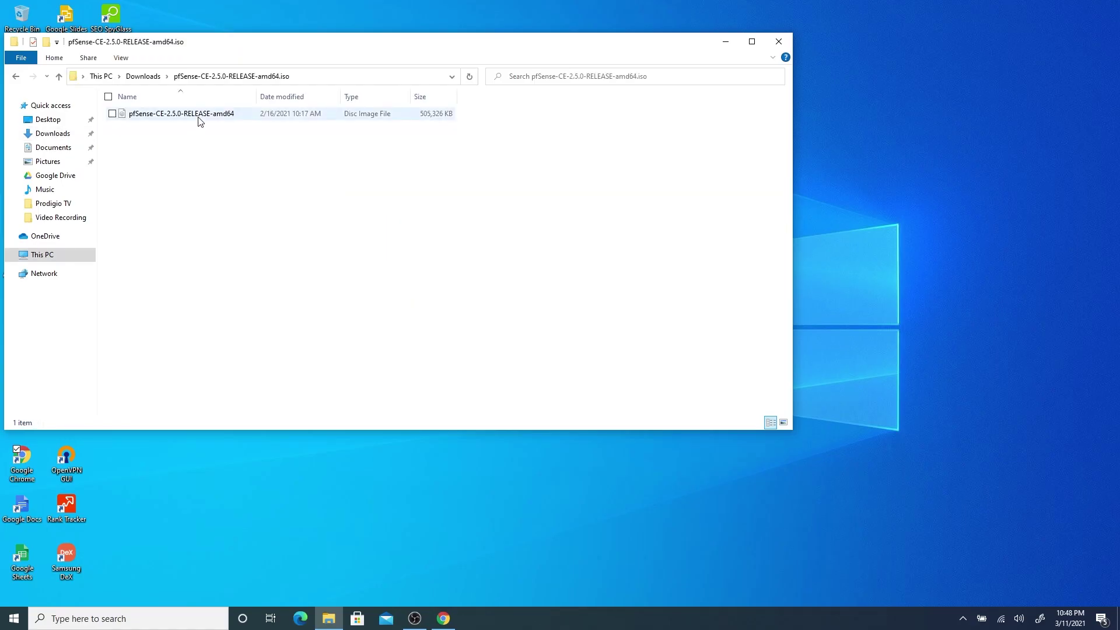
pyautogui.click(200, 117)
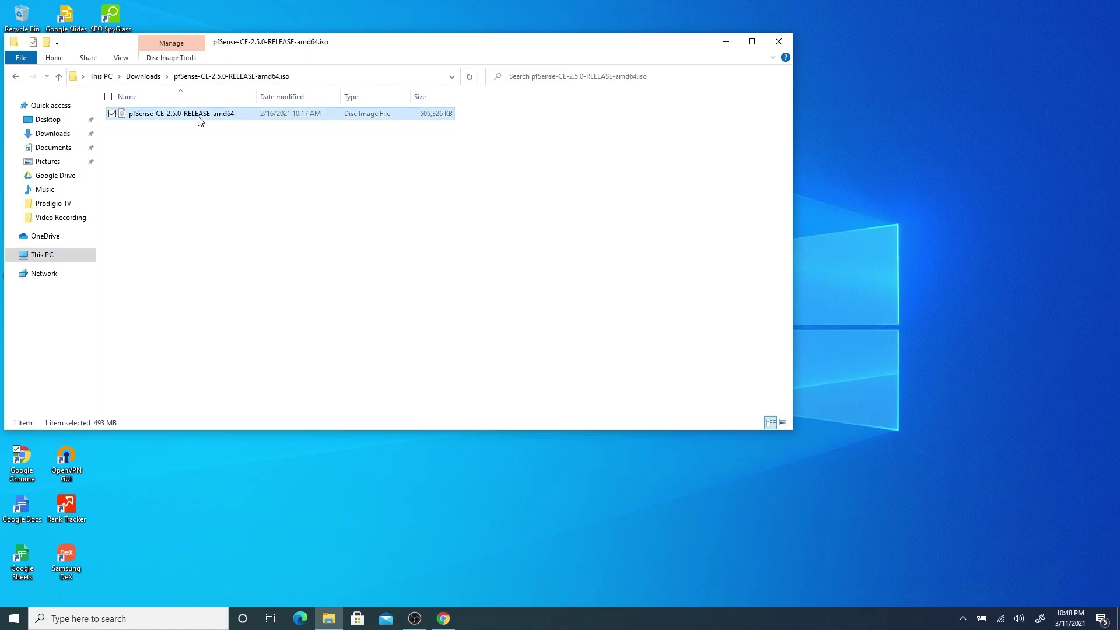
pyautogui.click(726, 41)
pyautogui.doubleClick(115, 125)
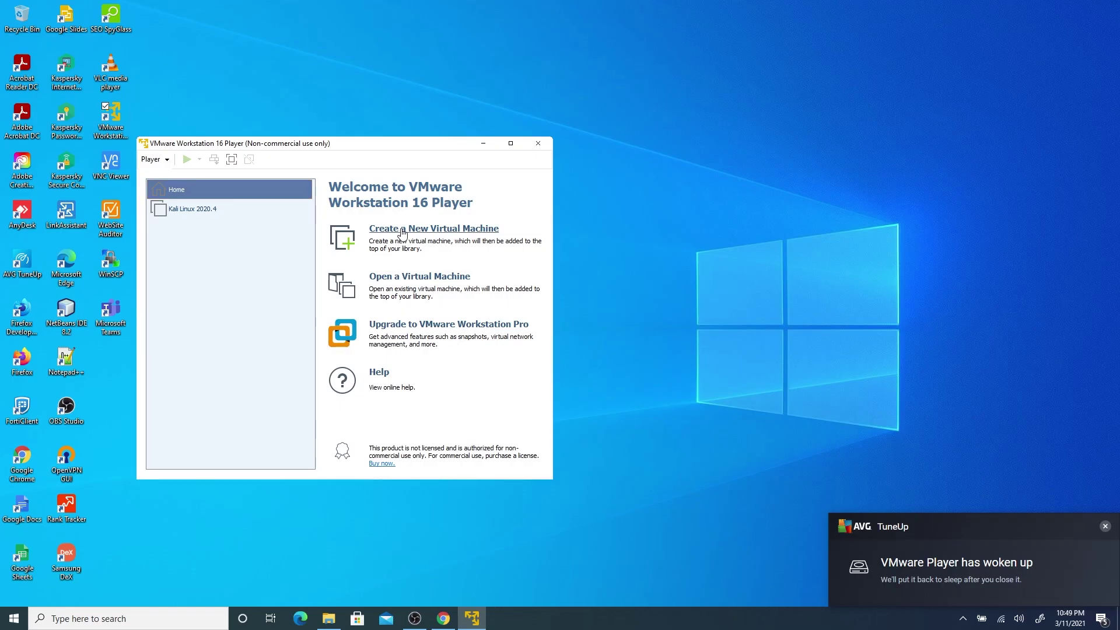
# Start a new VM installing from the pfSense-CE-2.5.0-RELEASE-amd64 ISO and continue to naming.
pyautogui.click(402, 233)
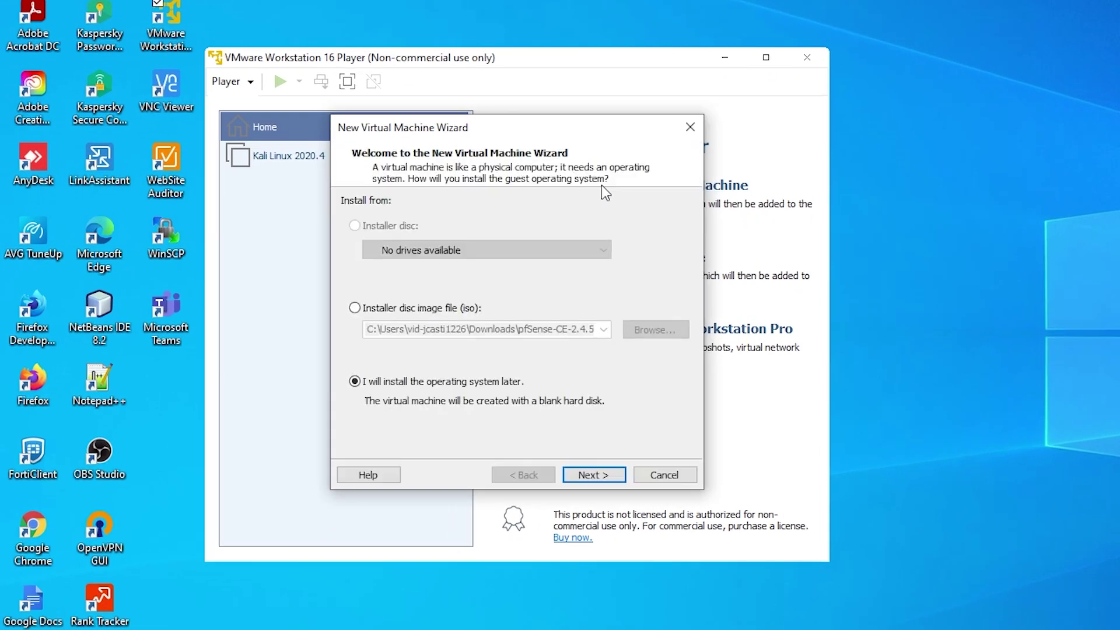
pyautogui.click(354, 308)
pyautogui.click(658, 331)
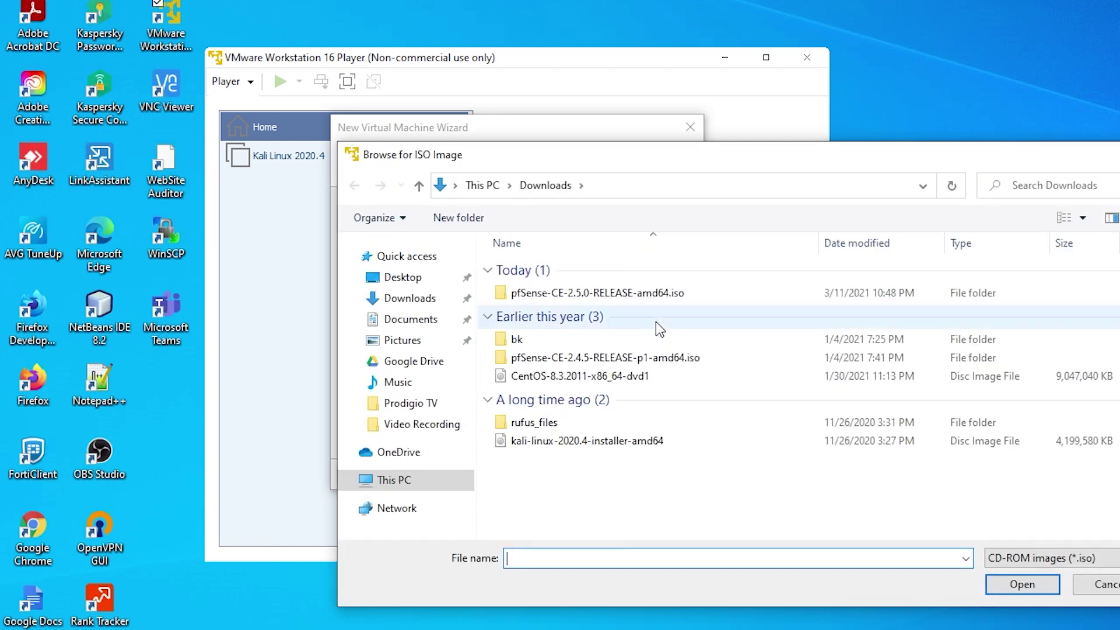
pyautogui.doubleClick(634, 294)
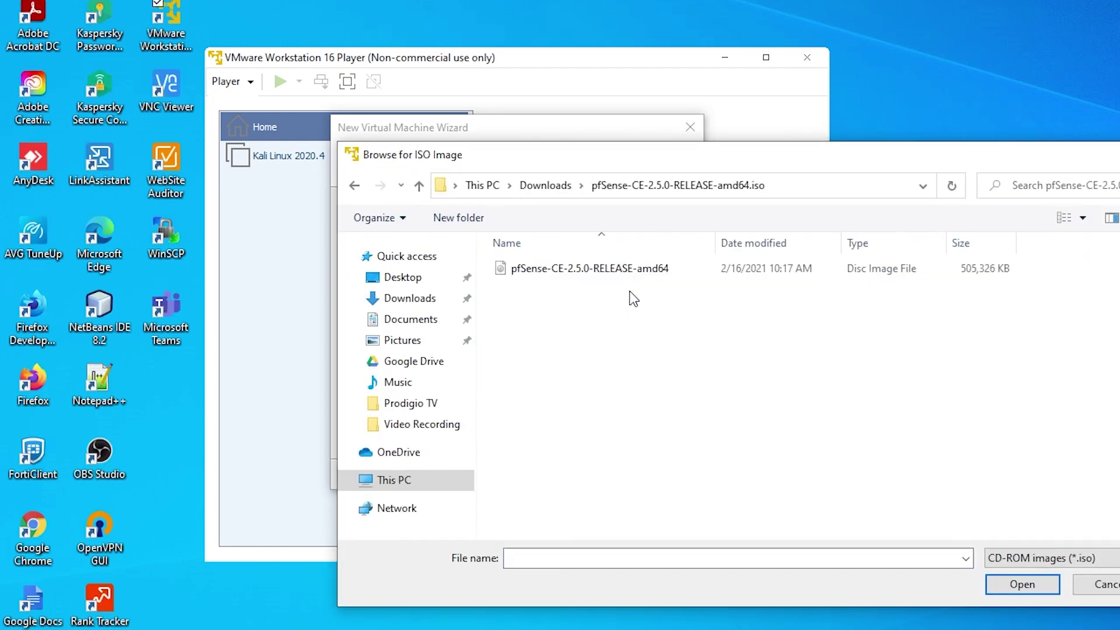
pyautogui.click(642, 269)
pyautogui.click(1022, 584)
pyautogui.click(611, 475)
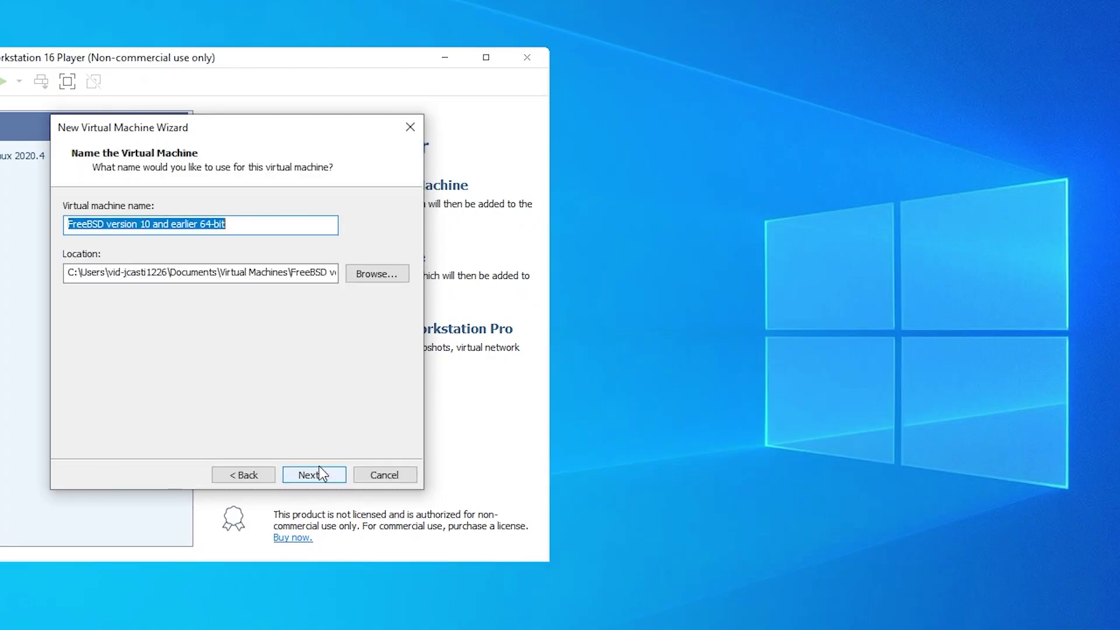
# Name the VM 'Pfsense 2.5' and browse to the VMs folder on SSD Storage (D:).
pyautogui.write('Pfsense')
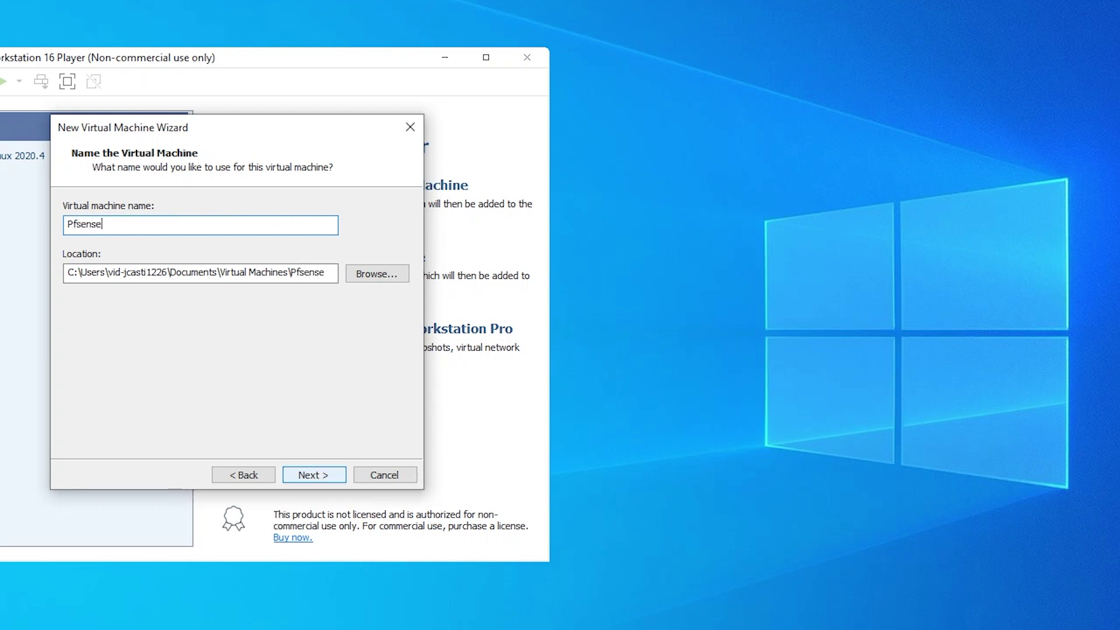
pyautogui.write(' 2.5')
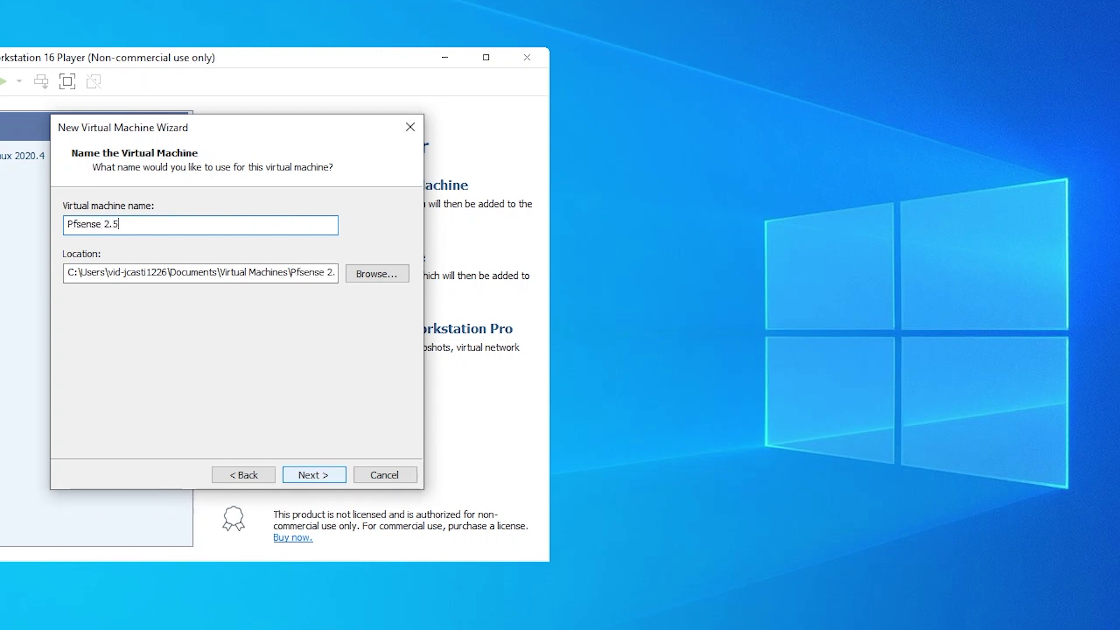
pyautogui.click(388, 278)
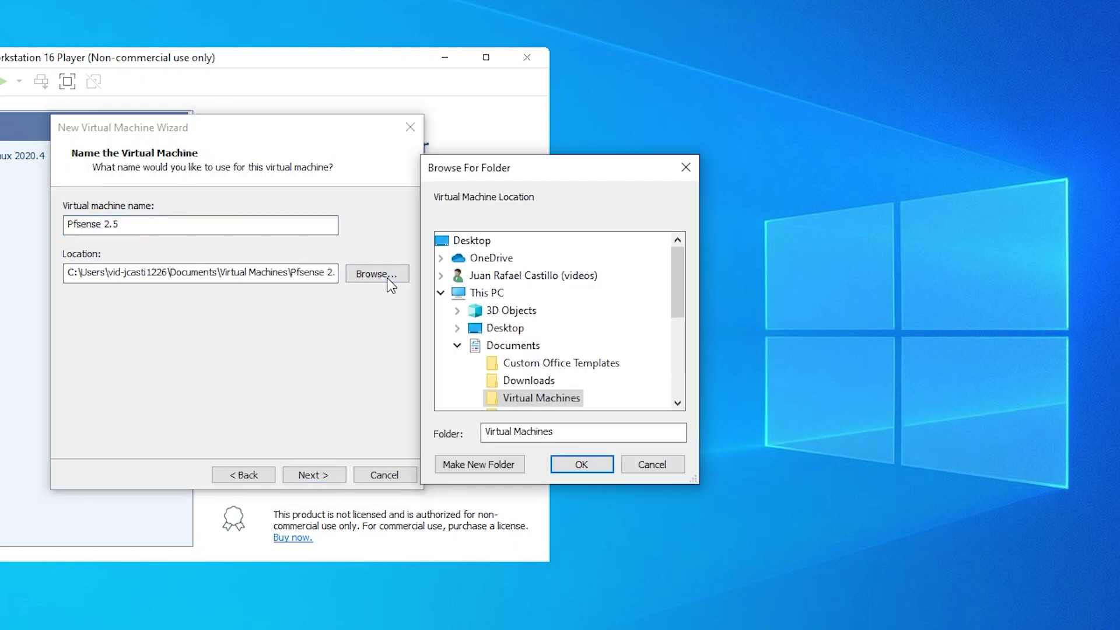
pyautogui.click(456, 344)
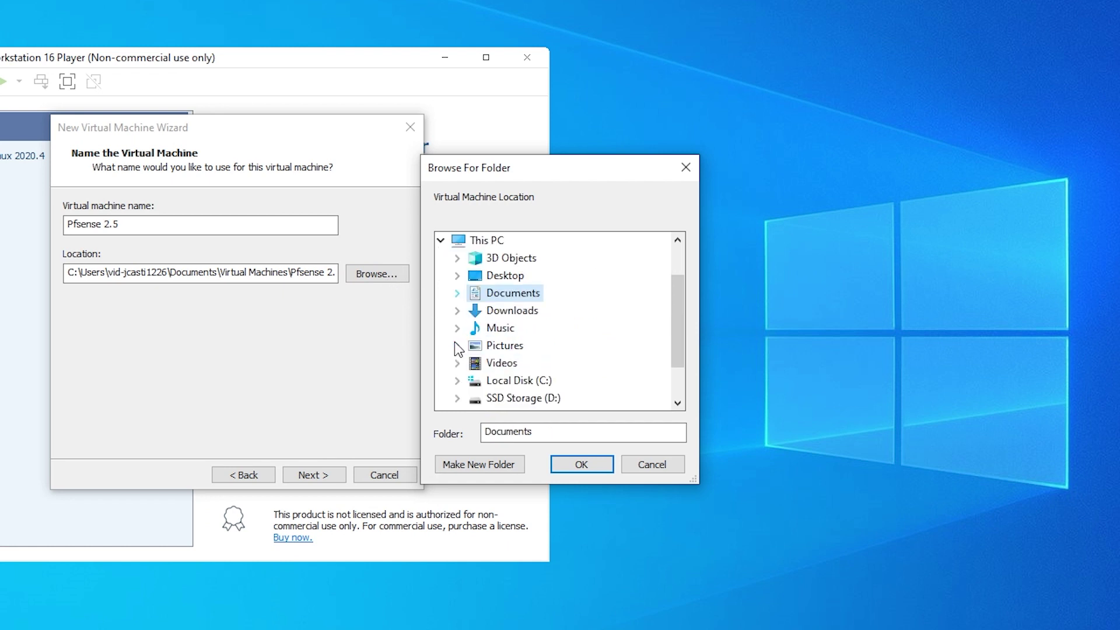
pyautogui.scroll(-1, 454, 342)
pyautogui.click(457, 345)
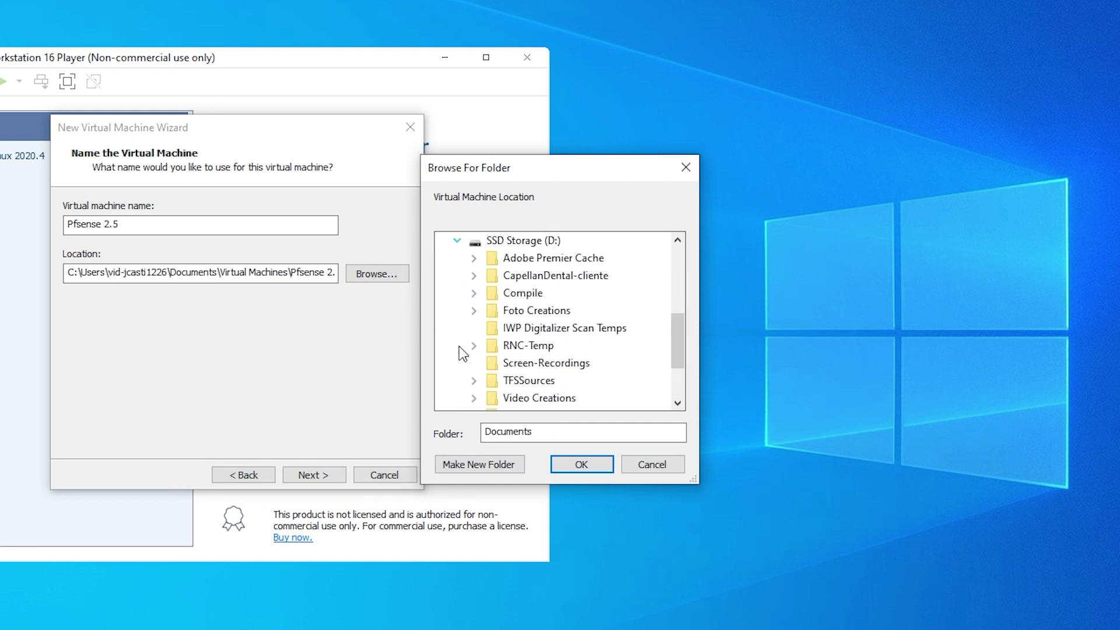
pyautogui.scroll(-1, 472, 372)
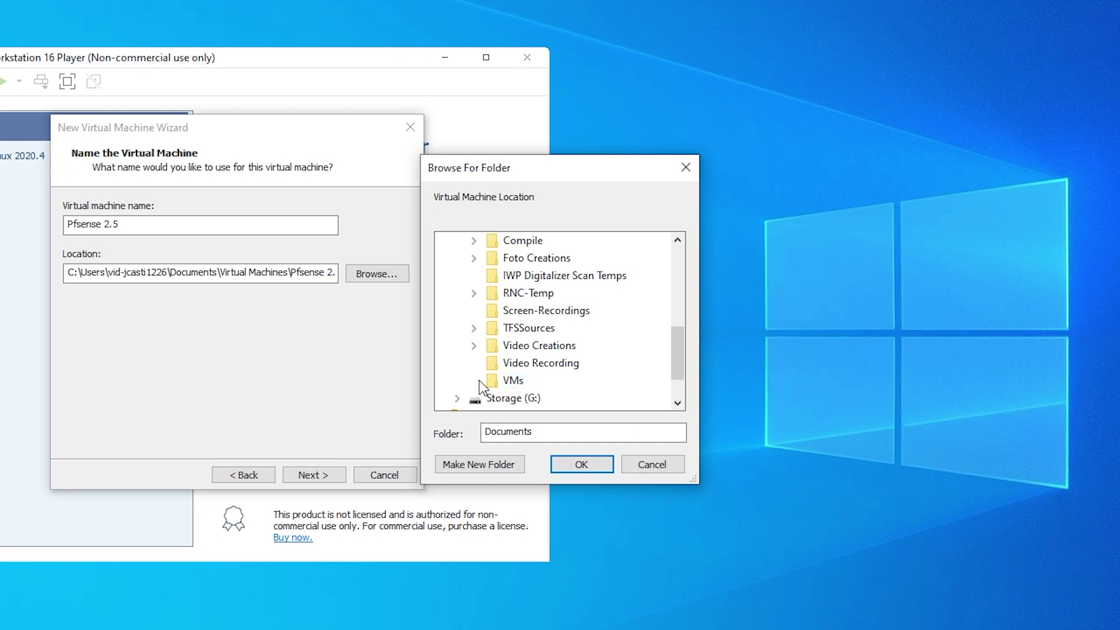
pyautogui.click(474, 380)
pyautogui.click(503, 384)
# Create a 'pfsense 2.5' folder inside VMs and use it as the VM location.
pyautogui.scroll(-1, 485, 404)
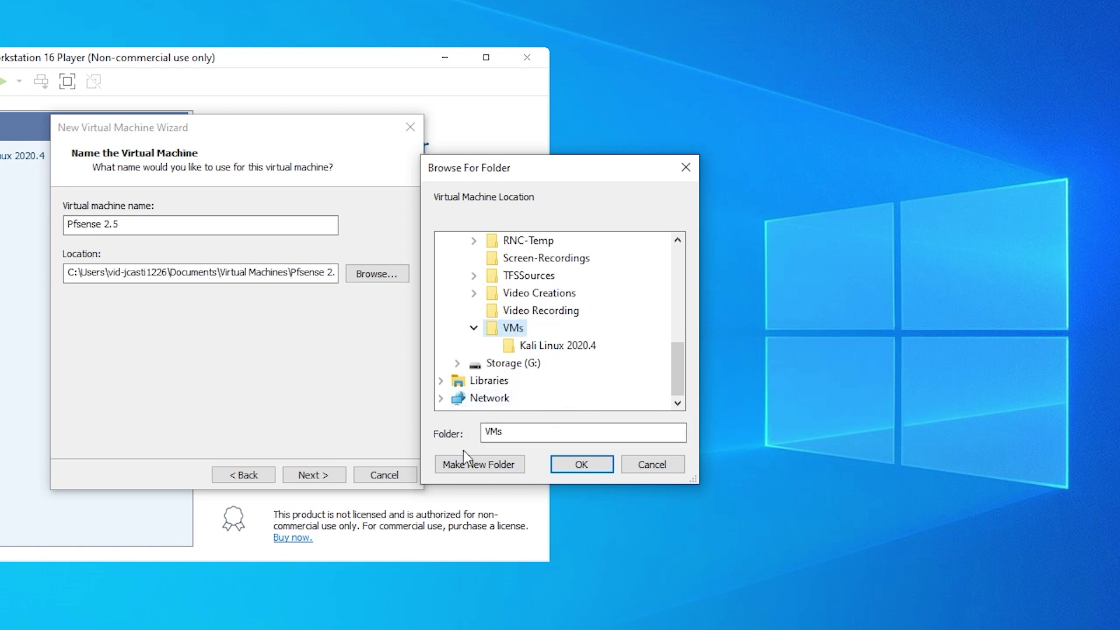
pyautogui.click(474, 467)
pyautogui.write('pfs')
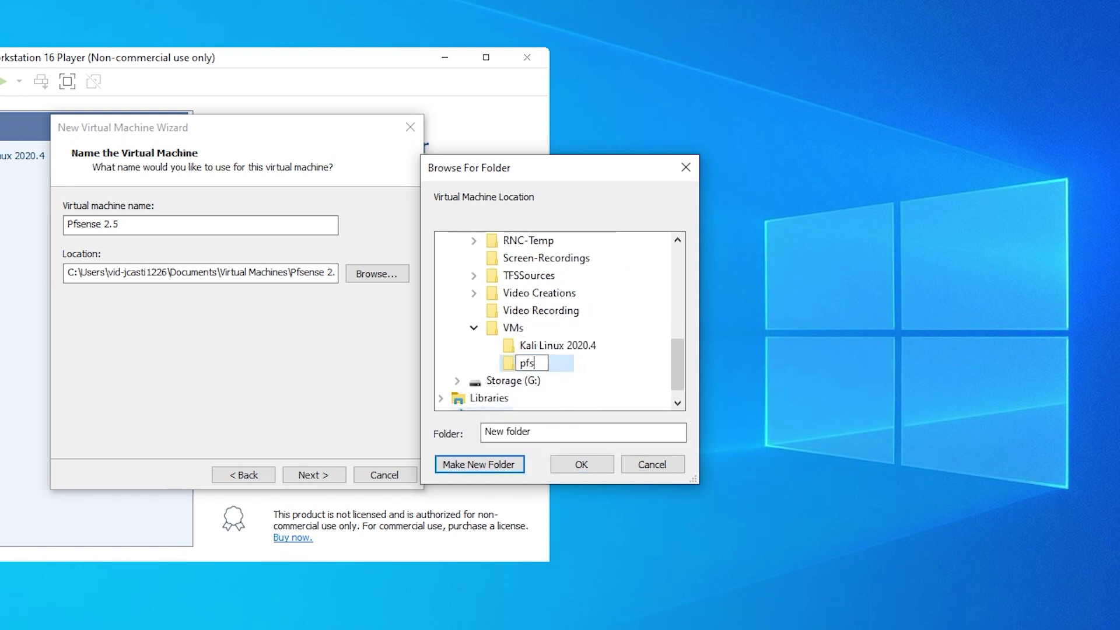
pyautogui.write('ense 2.5')
pyautogui.press('Return')
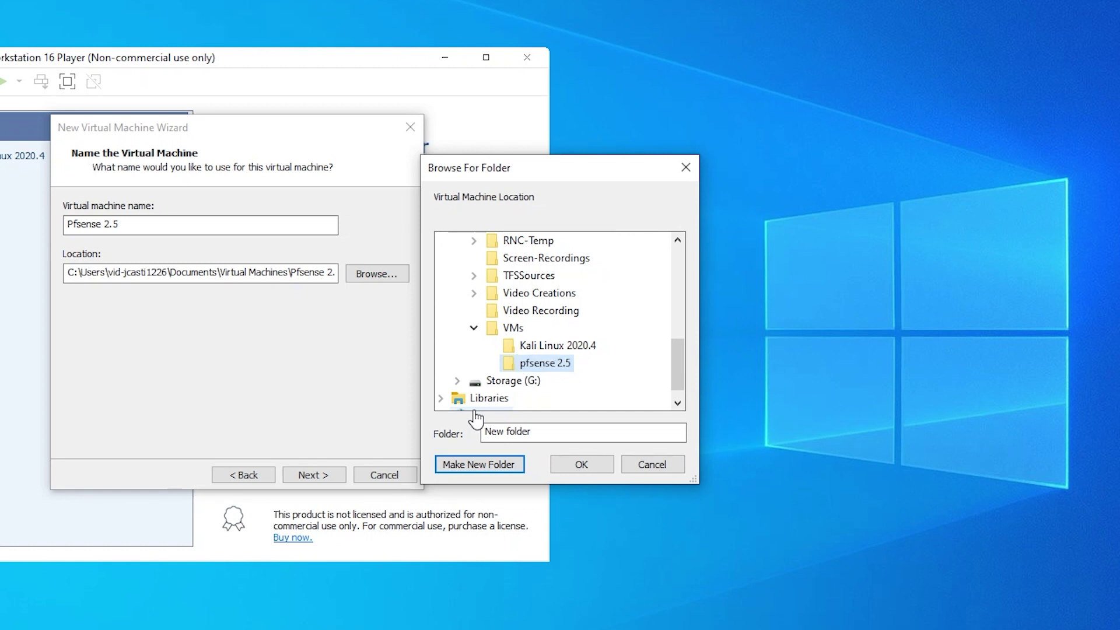
pyautogui.click(598, 466)
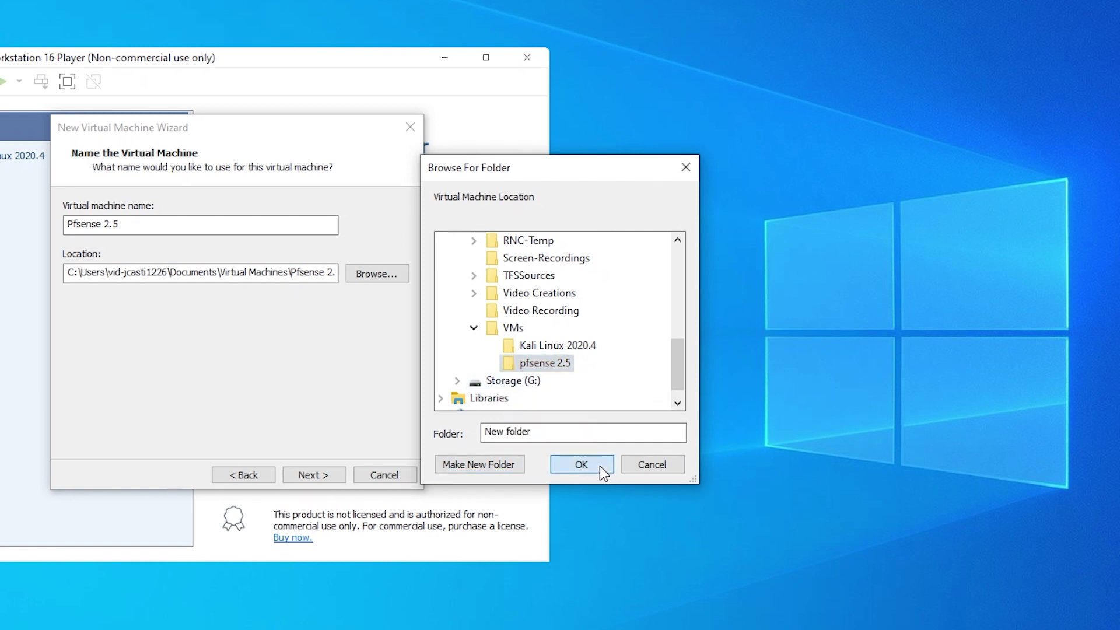
# Set the maximum disk size to 40 GB and reach the Ready to Create summary.
pyautogui.click(328, 475)
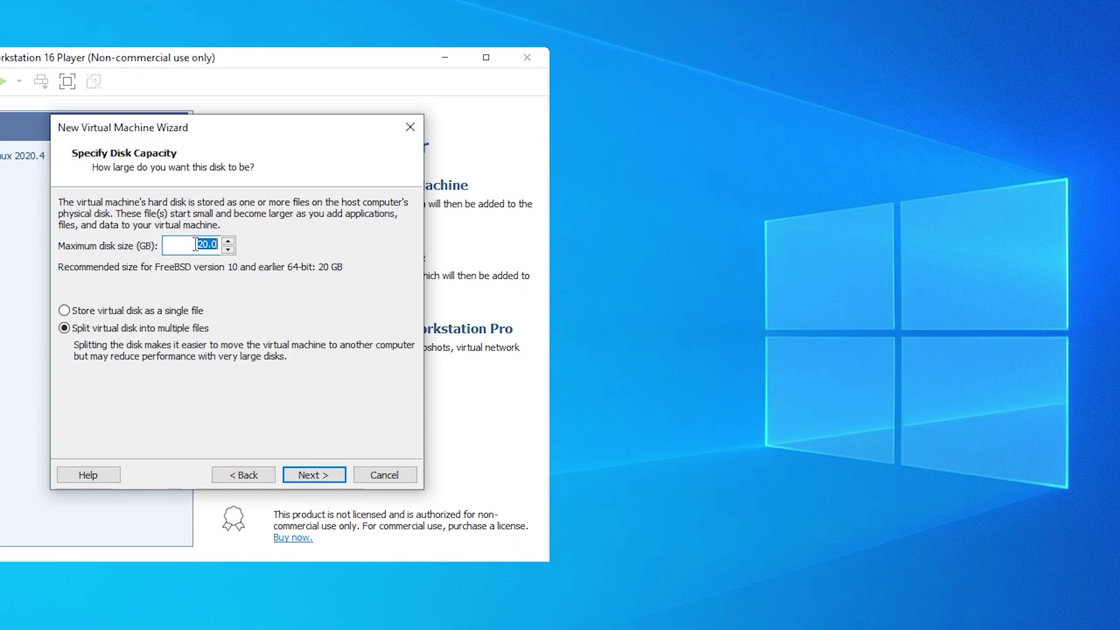
pyautogui.write('40')
pyautogui.click(328, 474)
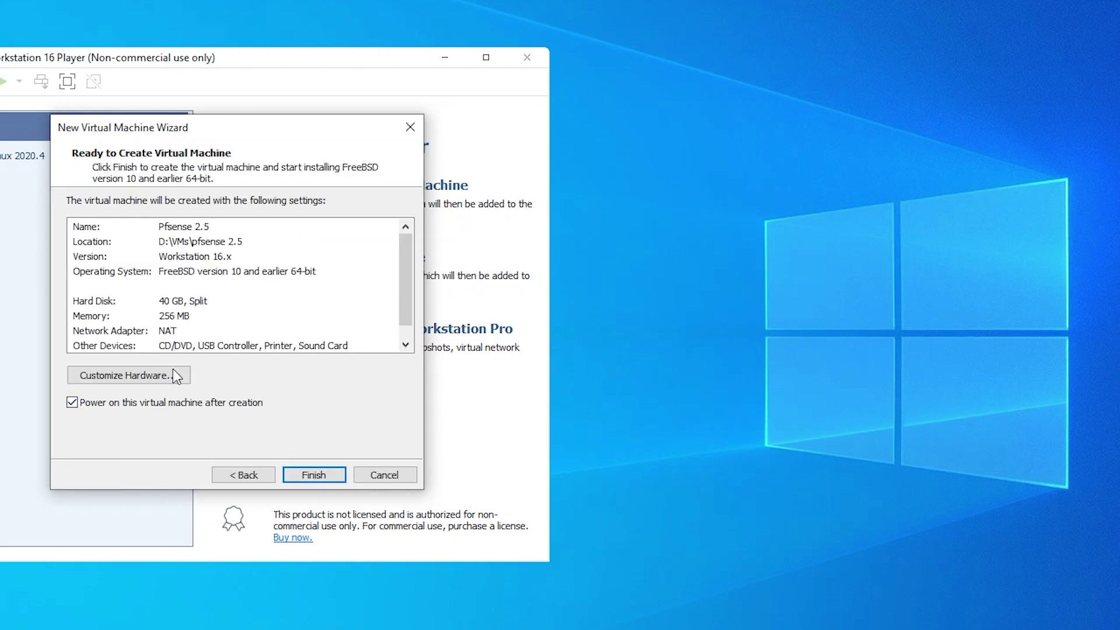
# In Customize Hardware, set the processor to 2 cores.
pyautogui.click(159, 376)
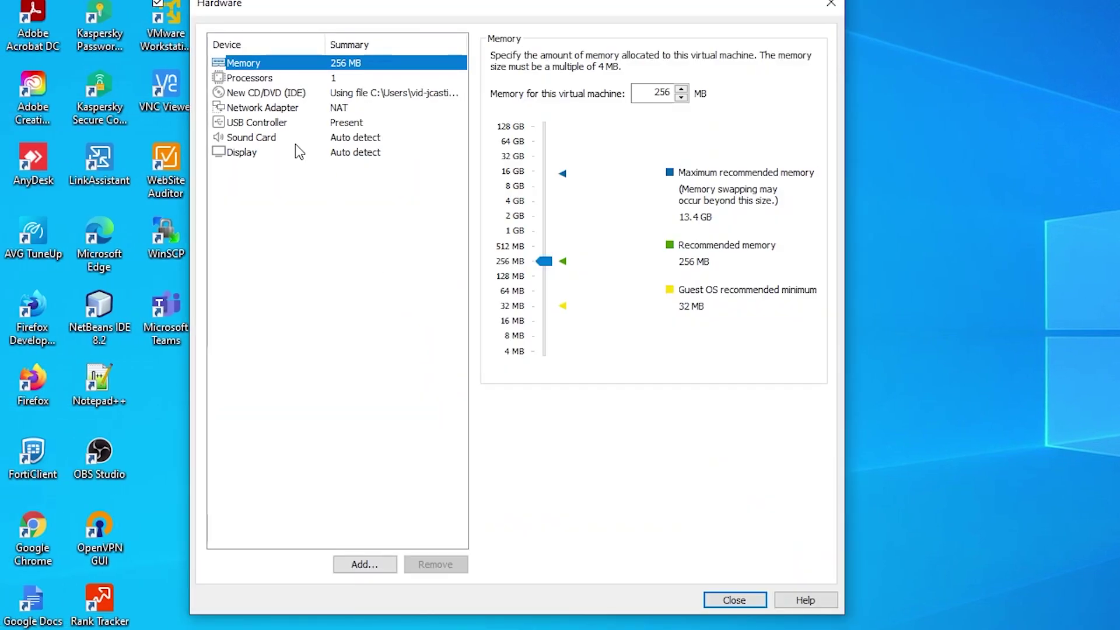
pyautogui.click(260, 78)
pyautogui.click(647, 61)
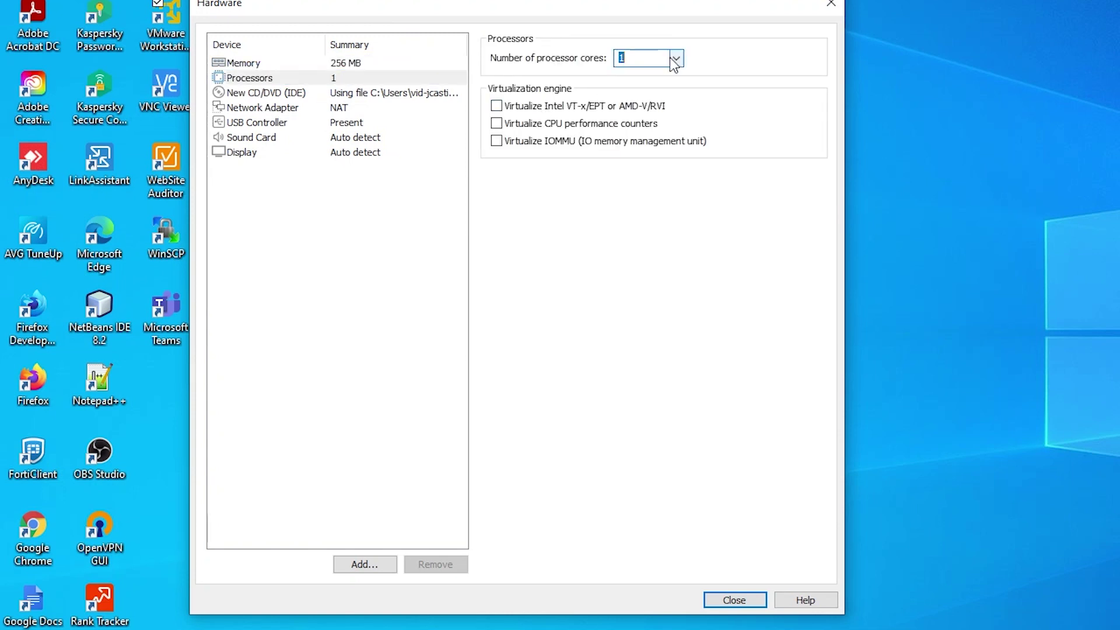
pyautogui.click(675, 61)
pyautogui.click(666, 89)
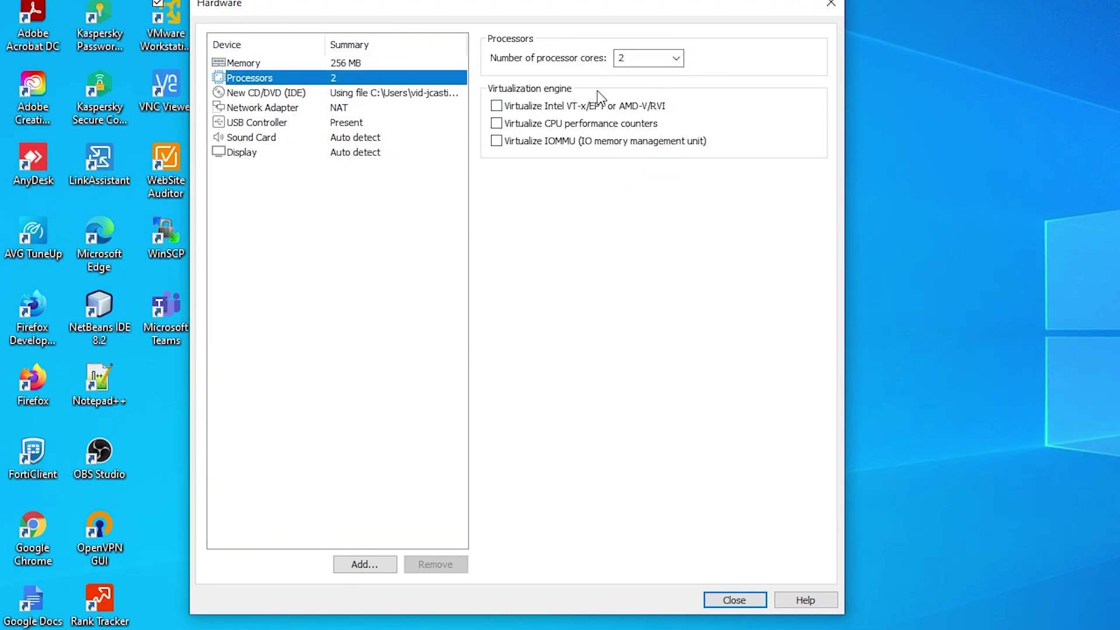
# Set the memory to 2048 MB and close the hardware settings.
pyautogui.click(258, 62)
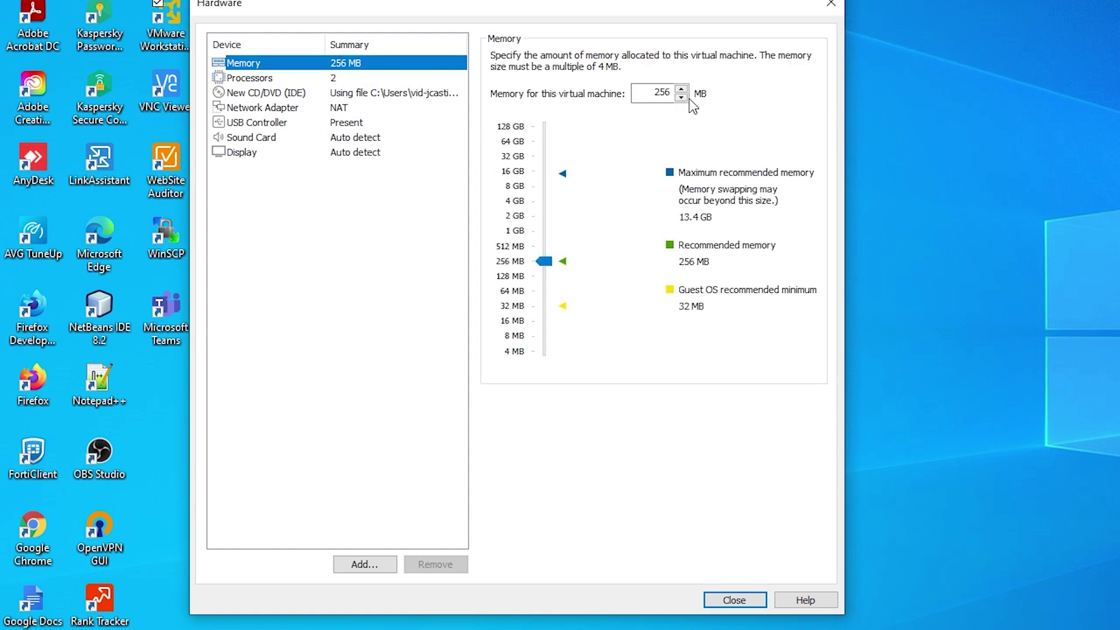
pyautogui.moveTo(543, 262); pyautogui.dragTo(536, 225)
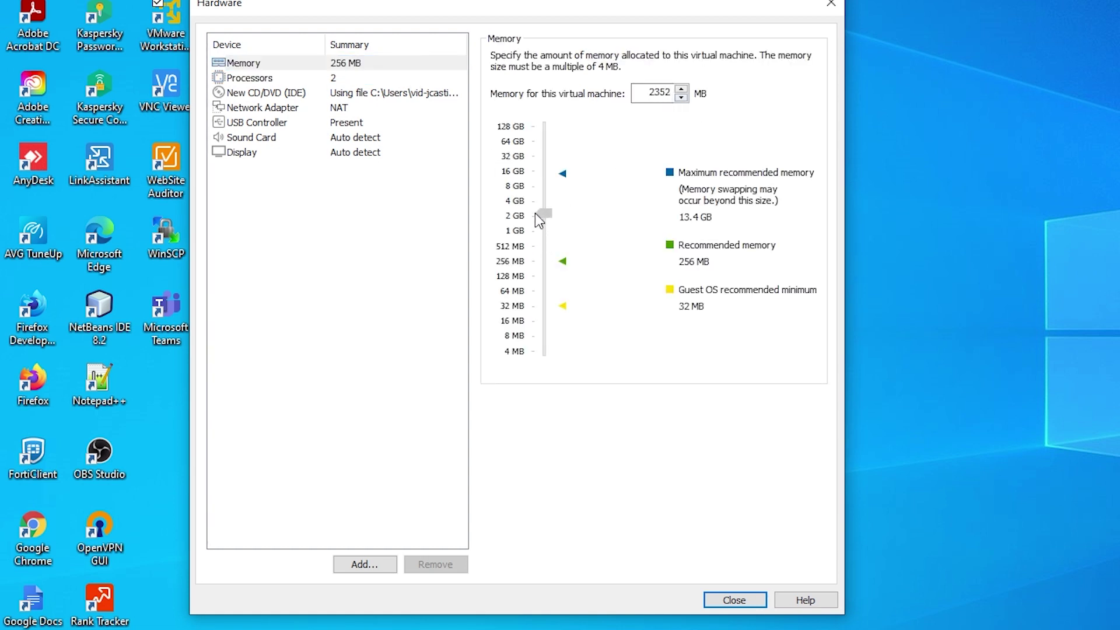
pyautogui.moveTo(672, 92)
pyautogui.mouseDown()
pyautogui.moveTo(658, 94)
pyautogui.moveTo(673, 92)
pyautogui.mouseUp()
pyautogui.write('2048')
pyautogui.click(400, 282)
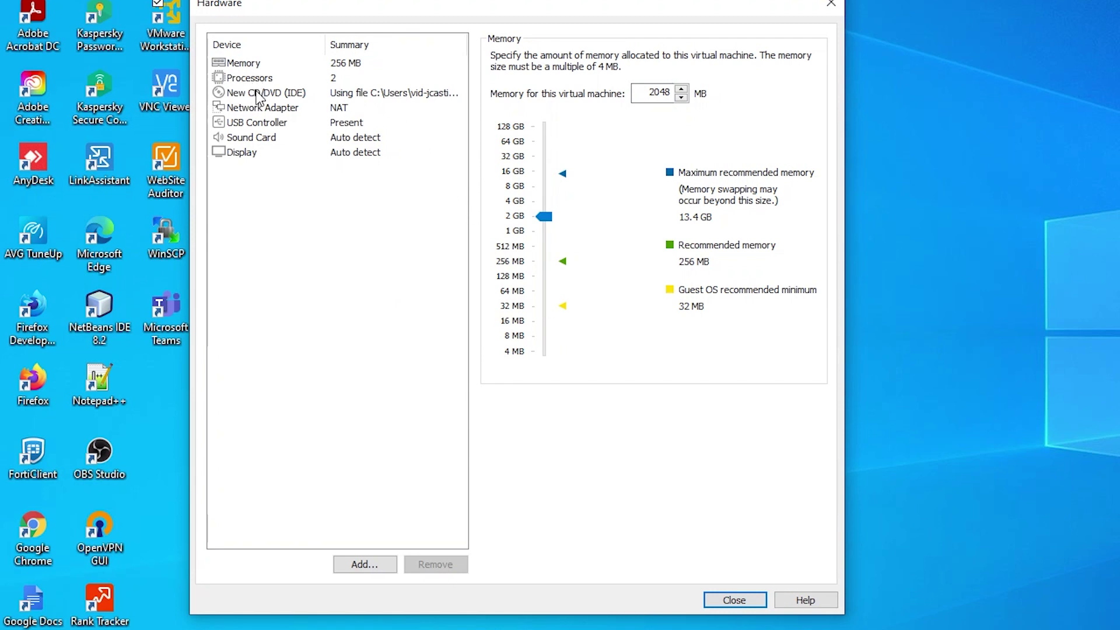
pyautogui.click(732, 600)
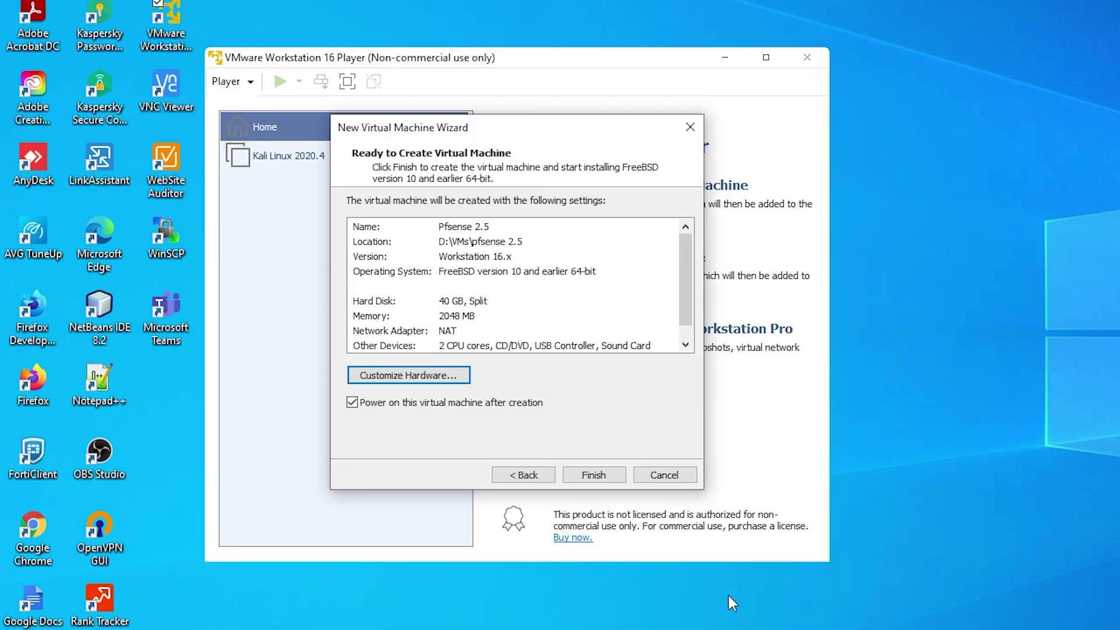
# Create and boot the VM, then install pfSense with default keymap and Auto (UFS) BIOS.
pyautogui.click(583, 475)
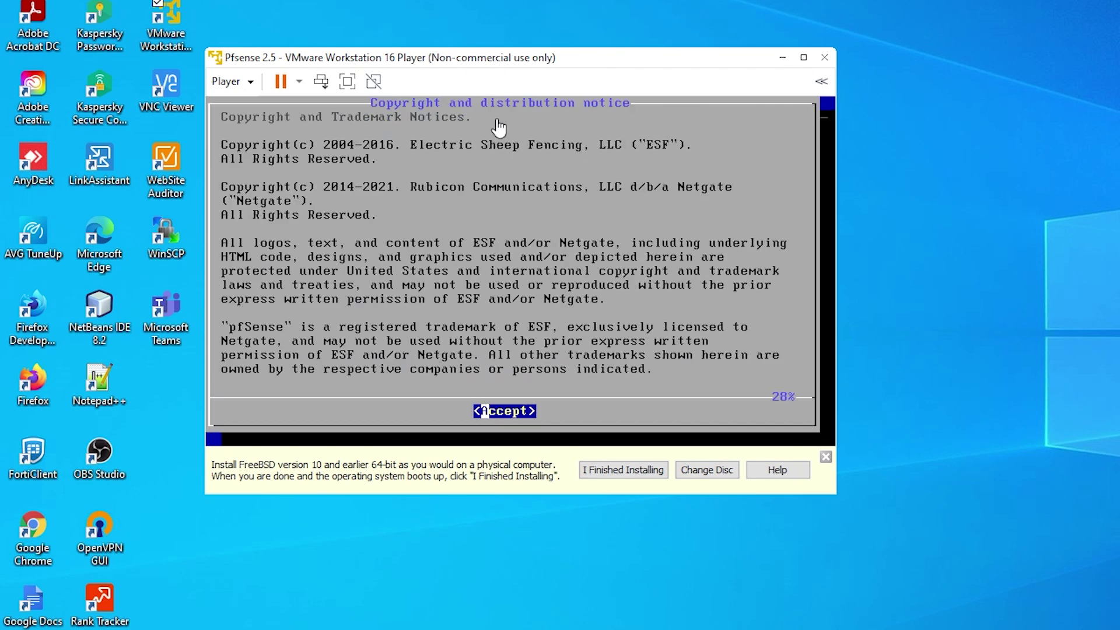
pyautogui.click(512, 271)
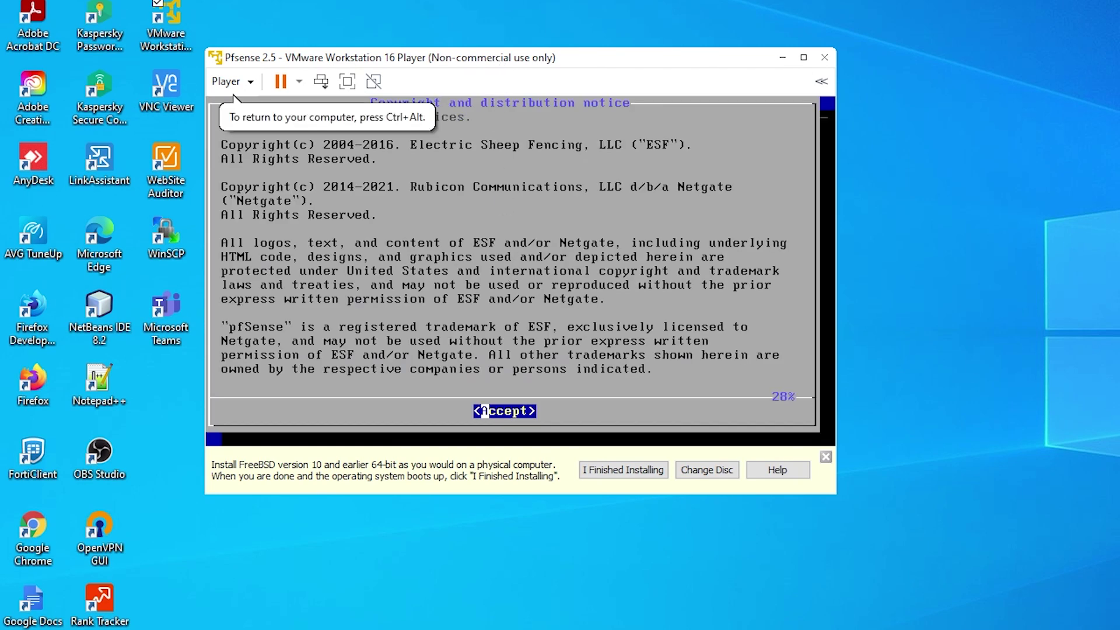
pyautogui.press('Return')
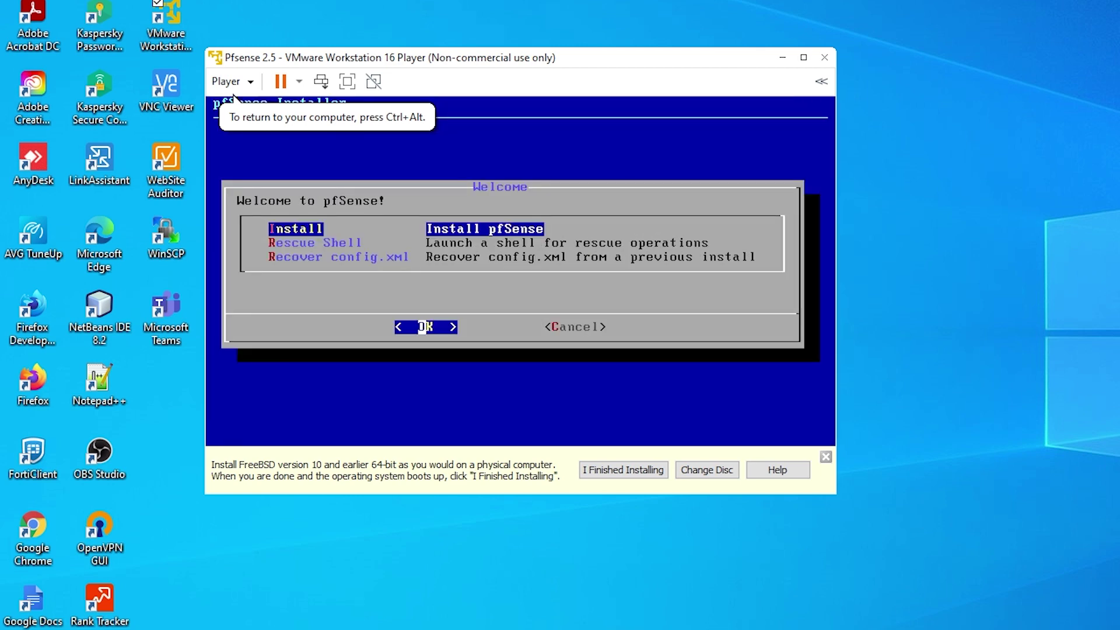
pyautogui.press('Return')
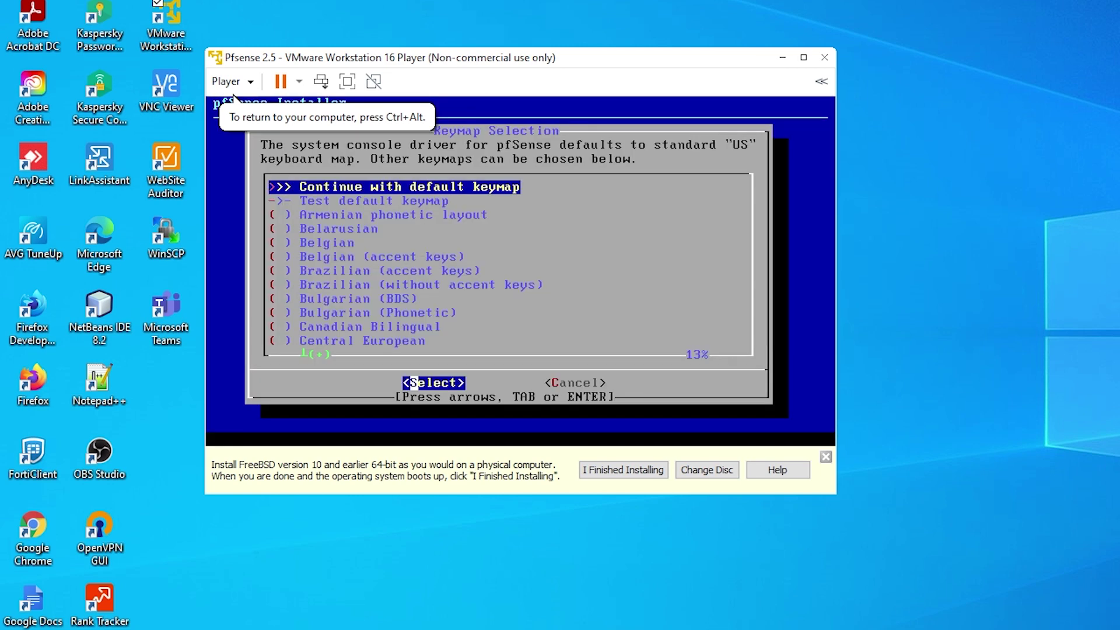
pyautogui.press('Return')
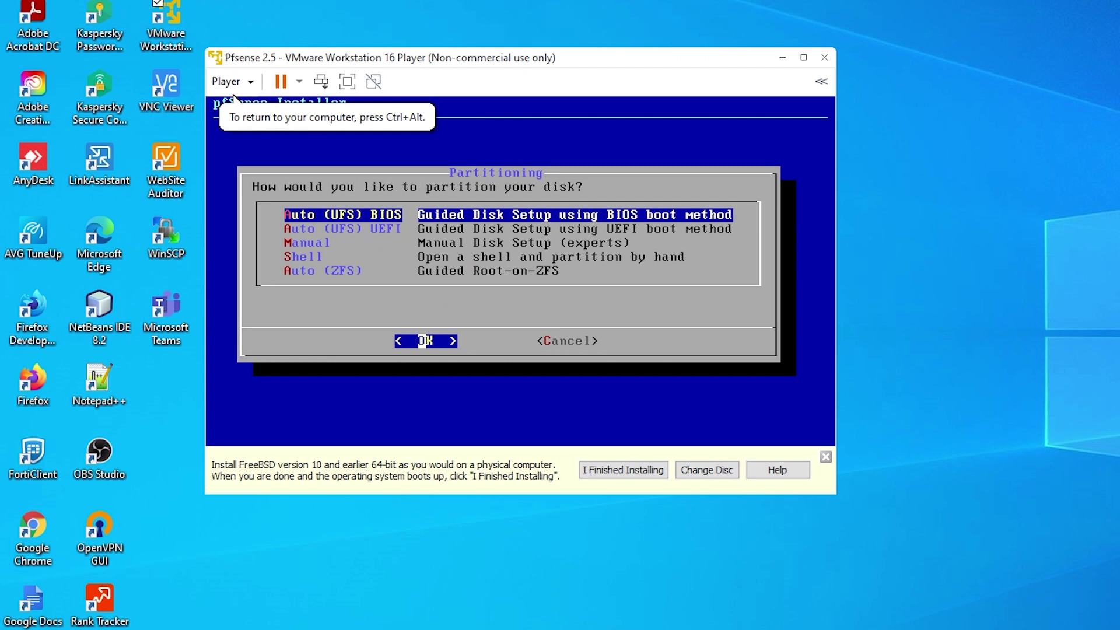
pyautogui.press('Return')
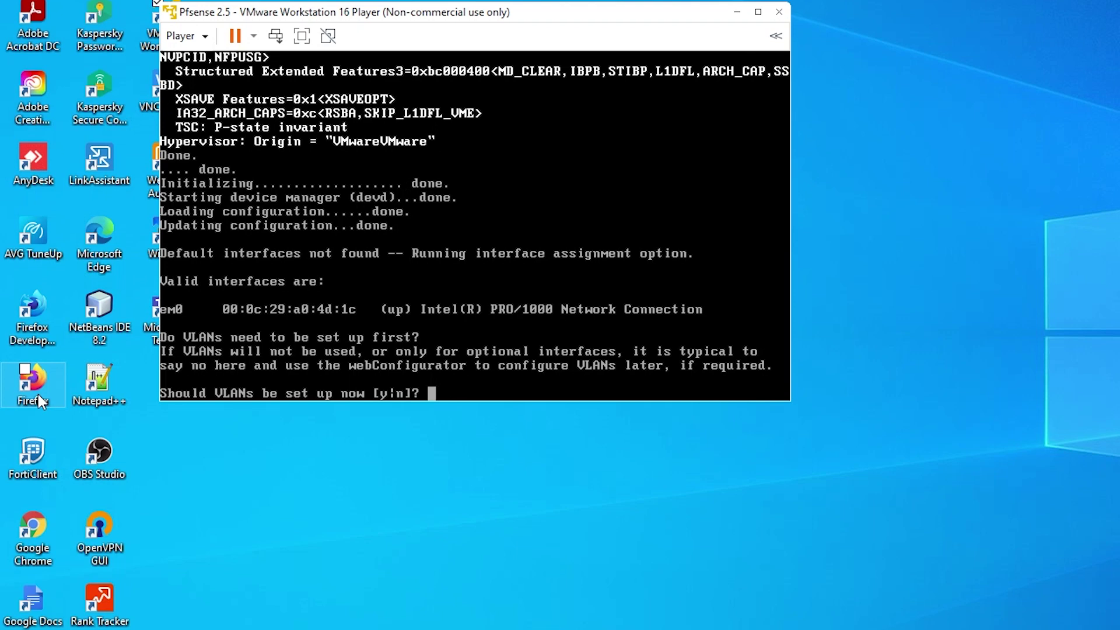
# Decline VLANs, assign em0 as WAN, leave LAN unassigned, and confirm with y.
pyautogui.write('n')
pyautogui.press('Return')
pyautogui.write('em0')
pyautogui.press('Return')
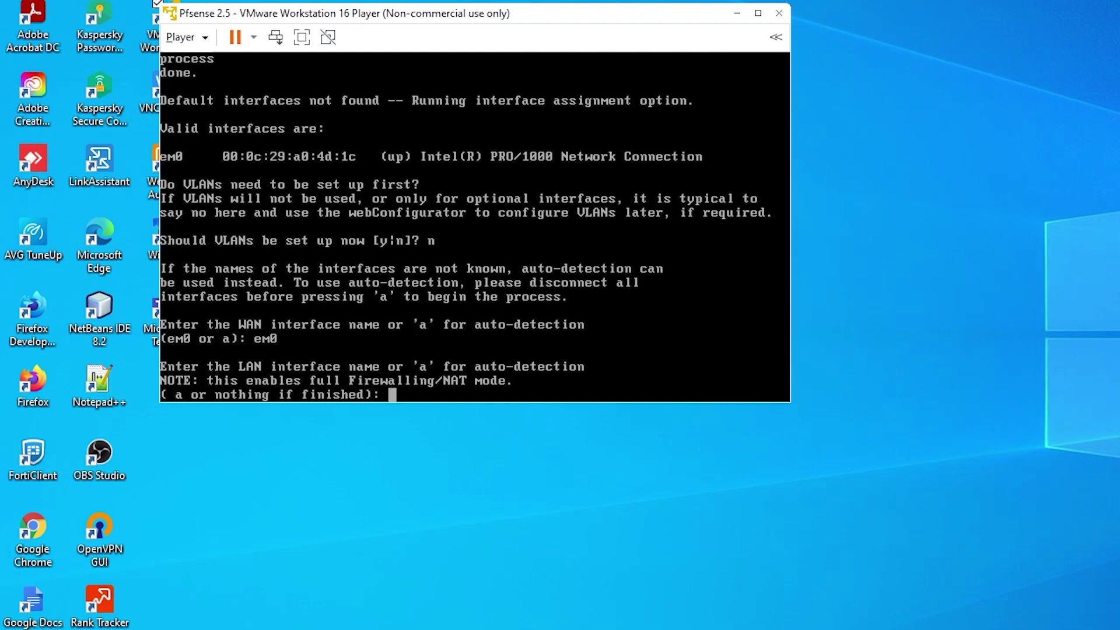
pyautogui.press('Return')
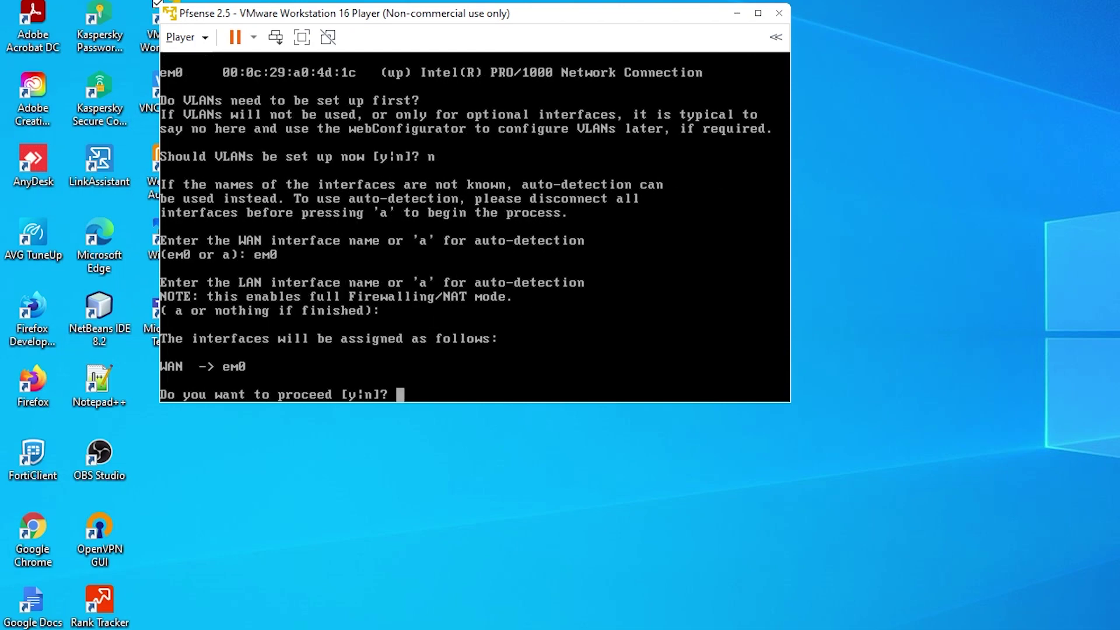
pyautogui.write('y')
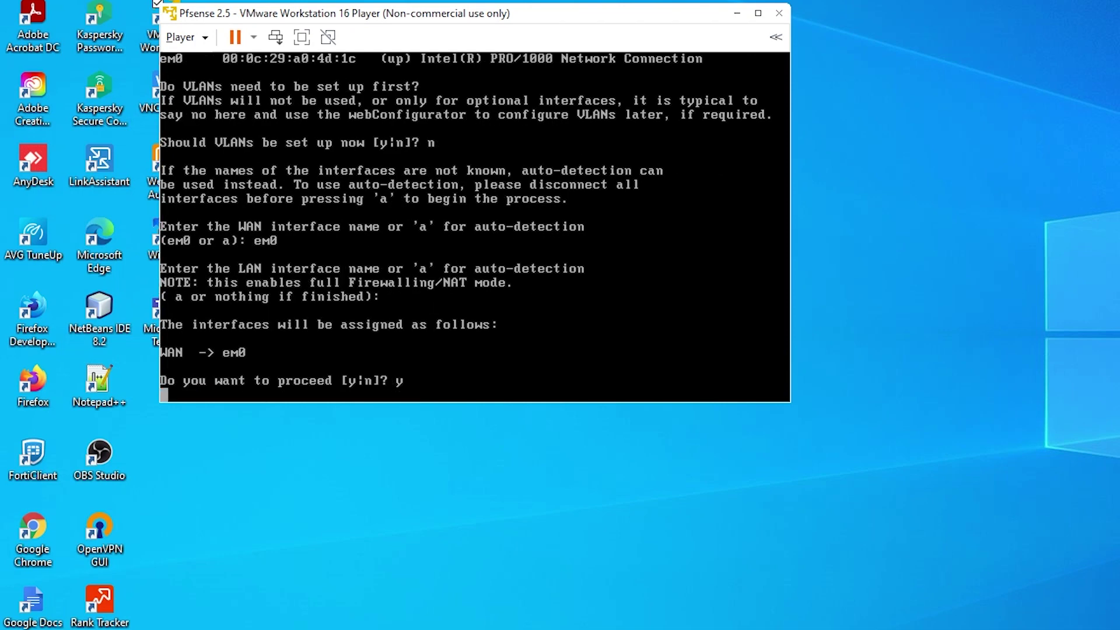
pyautogui.press('Return')
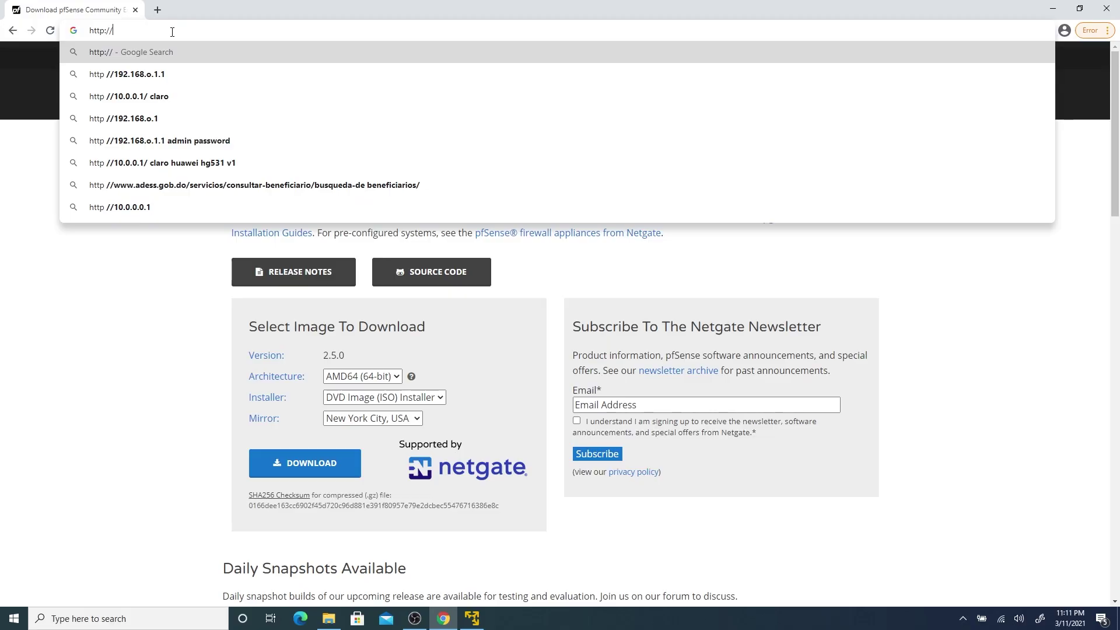
# Browse to 192.168.3.200, sign in with the admin credentials, and dismiss Chrome's save-password offer.
pyautogui.write('1')
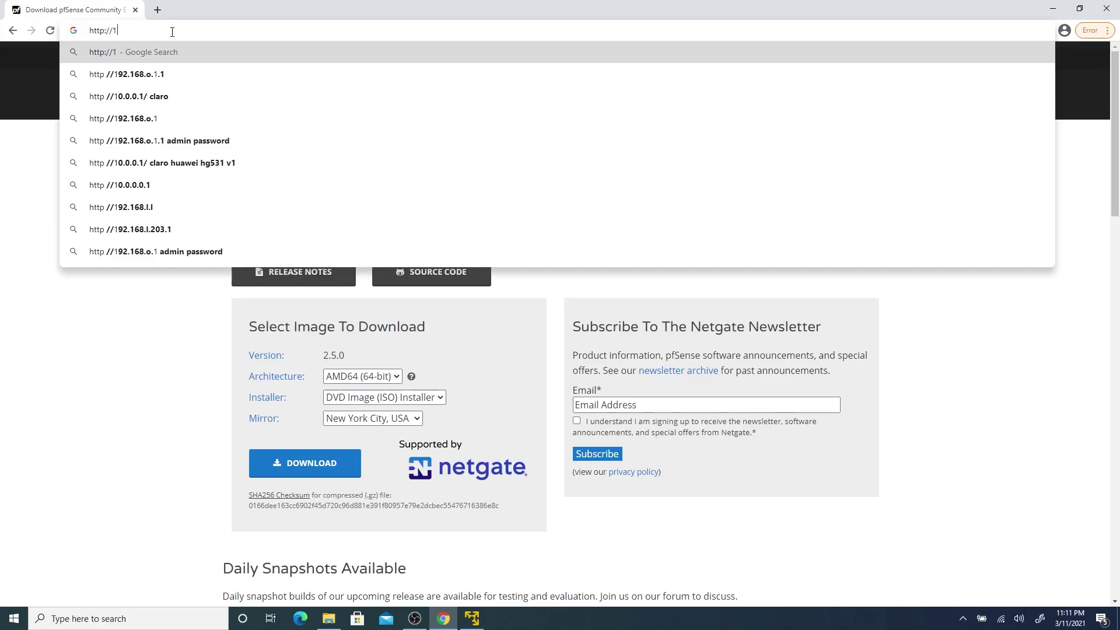
pyautogui.write('92.168')
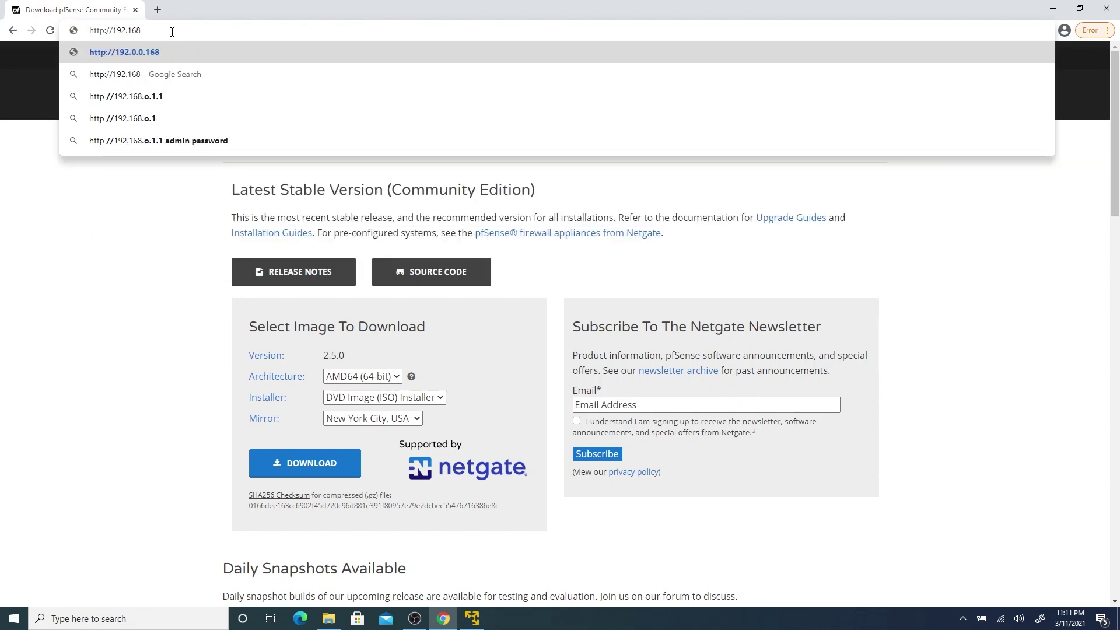
pyautogui.write('.3.200')
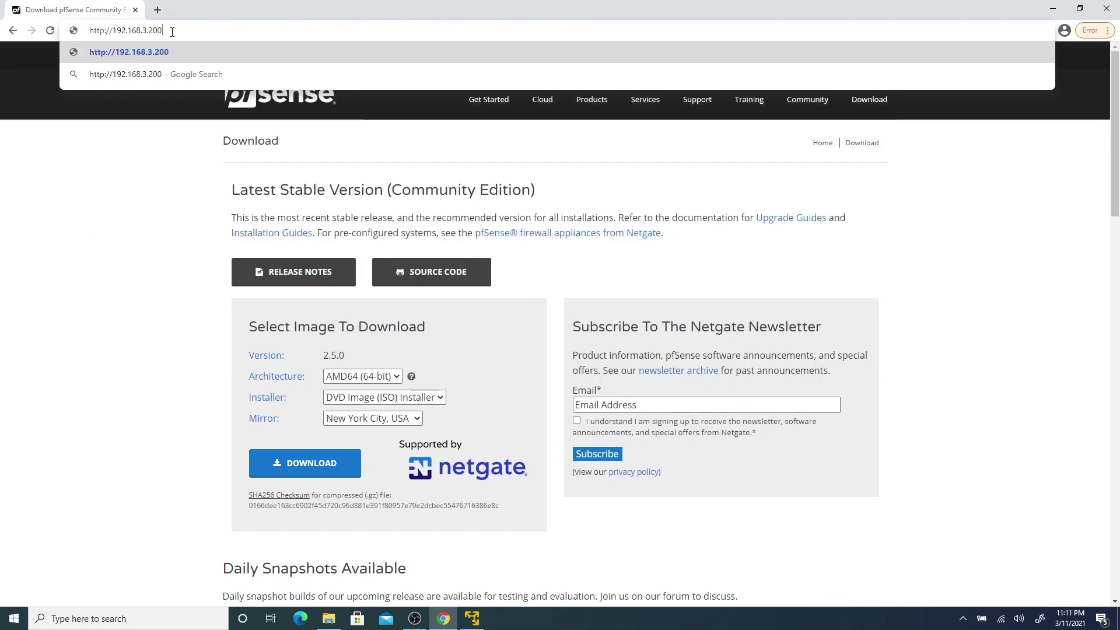
pyautogui.press('Return')
pyautogui.write('adm')
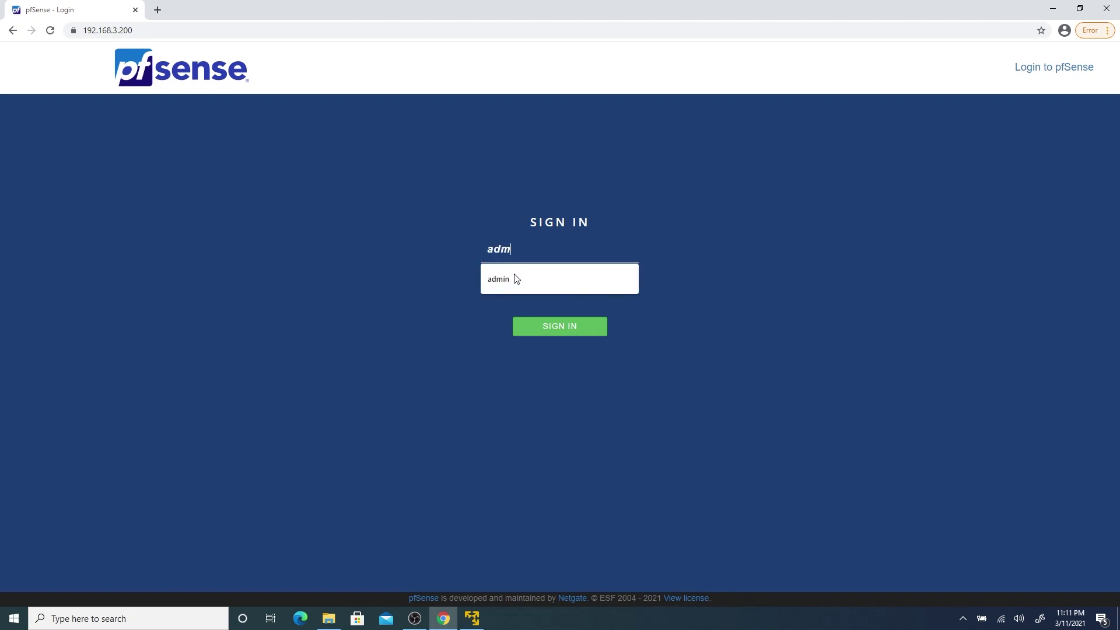
pyautogui.write('inp')
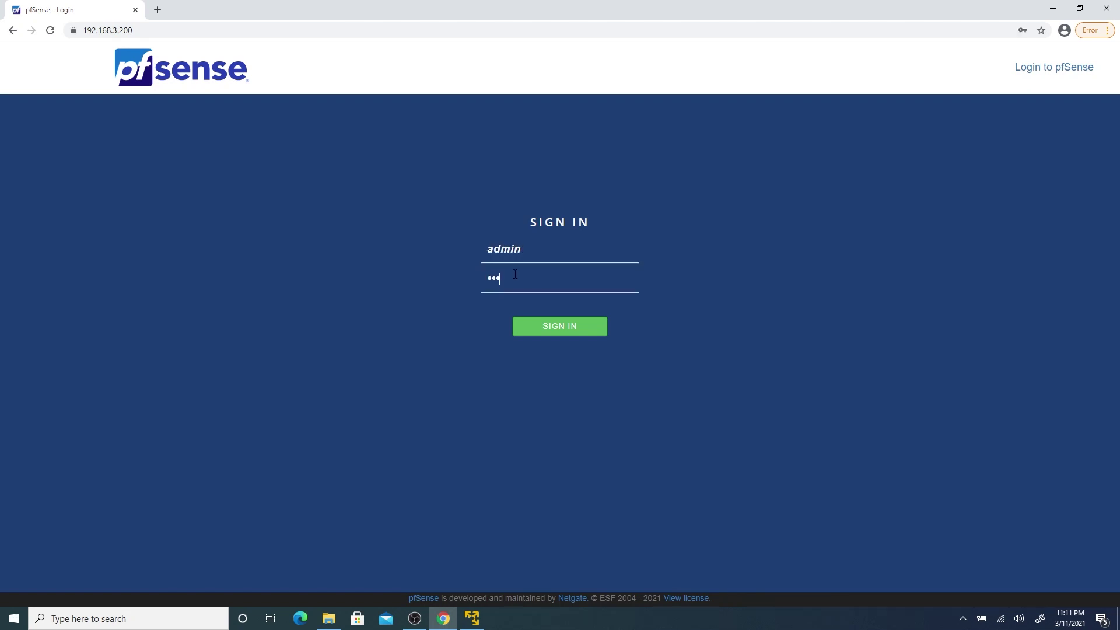
pyautogui.press('Return')
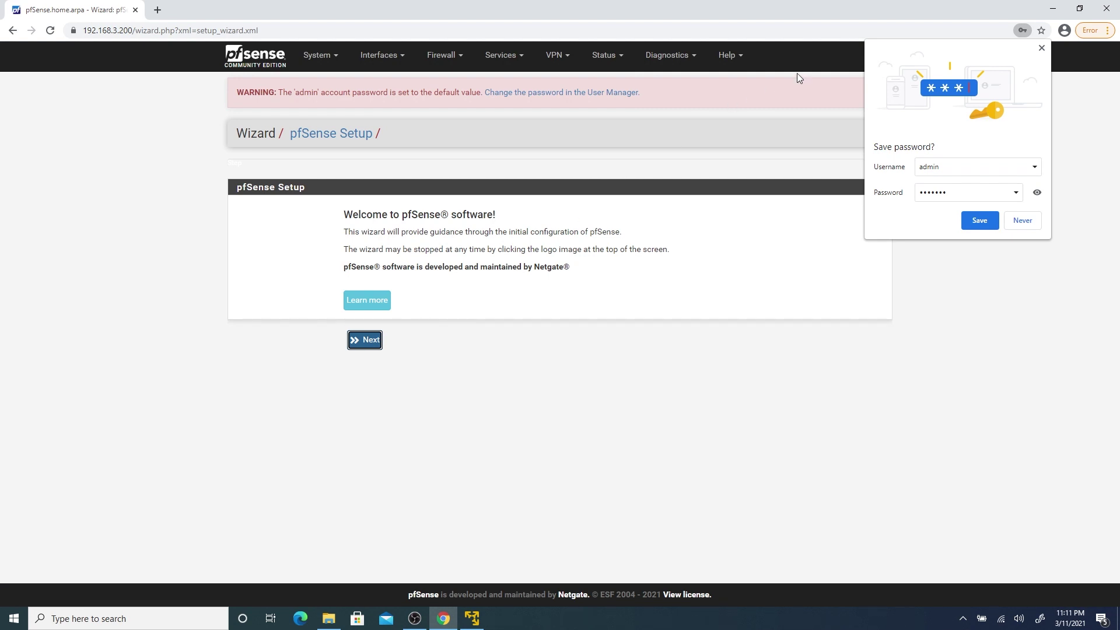
pyautogui.click(1041, 48)
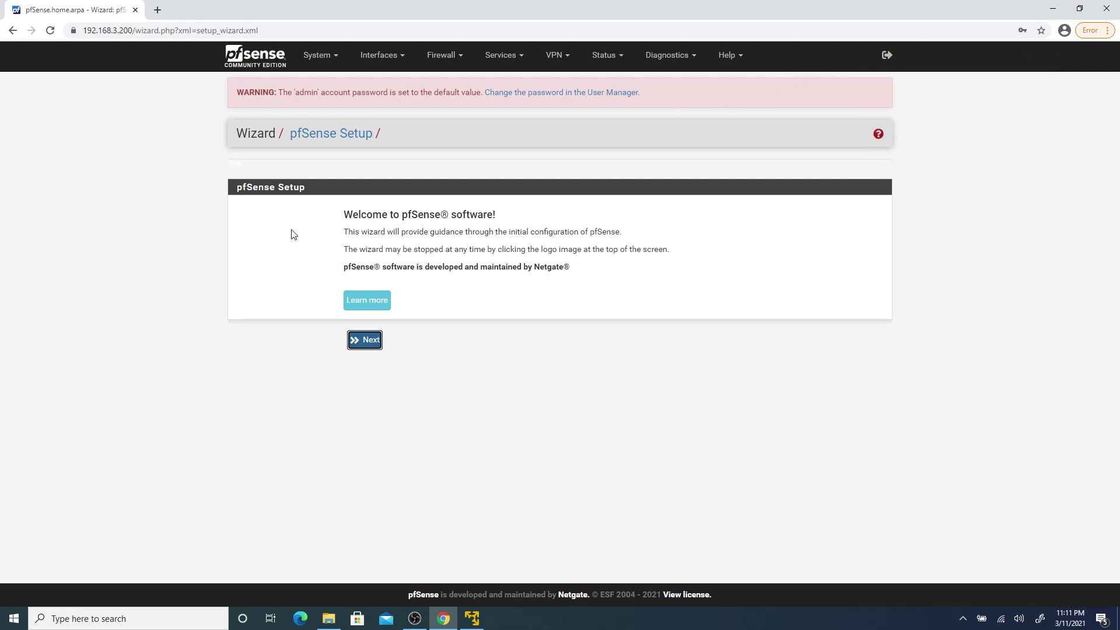
# Start the setup wizard and enter 8.8.8.8 as the primary DNS server.
pyautogui.click(371, 344)
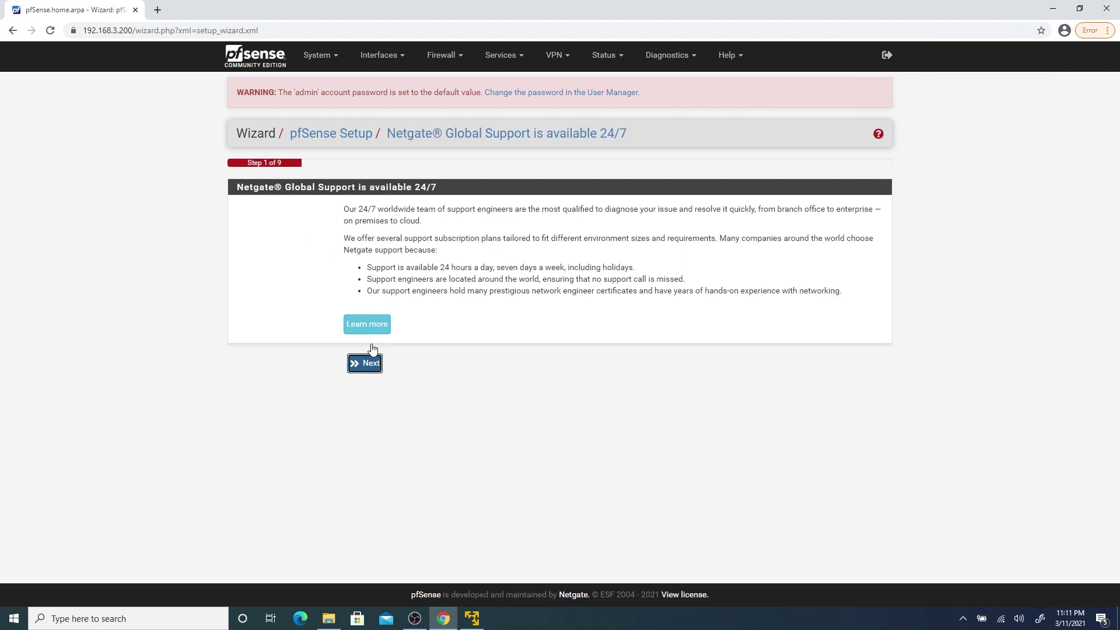
pyautogui.click(364, 363)
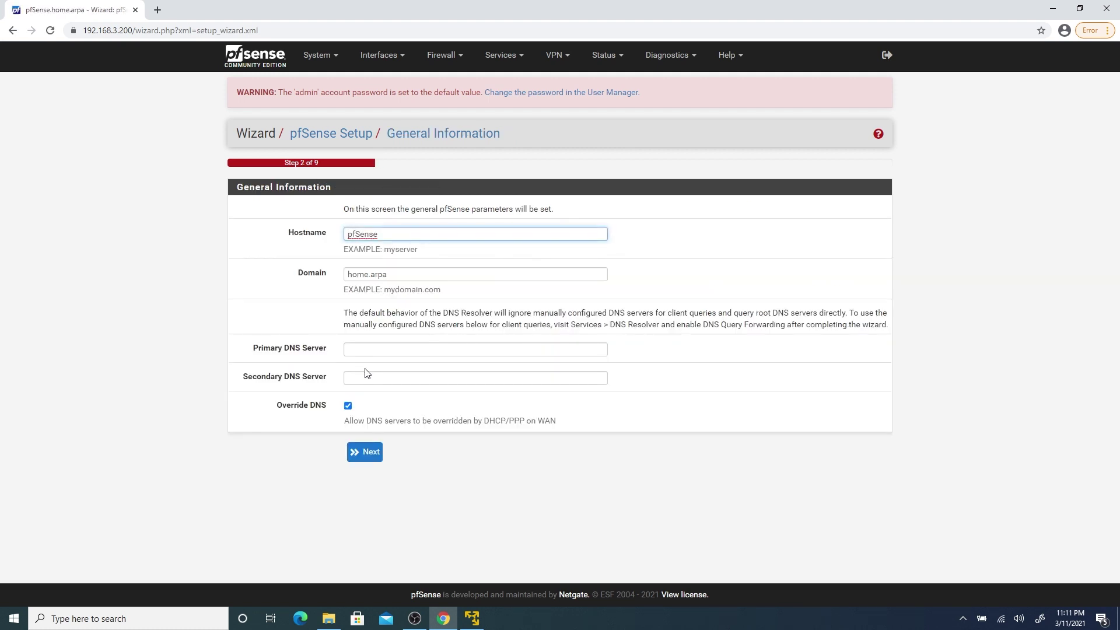
pyautogui.click(365, 348)
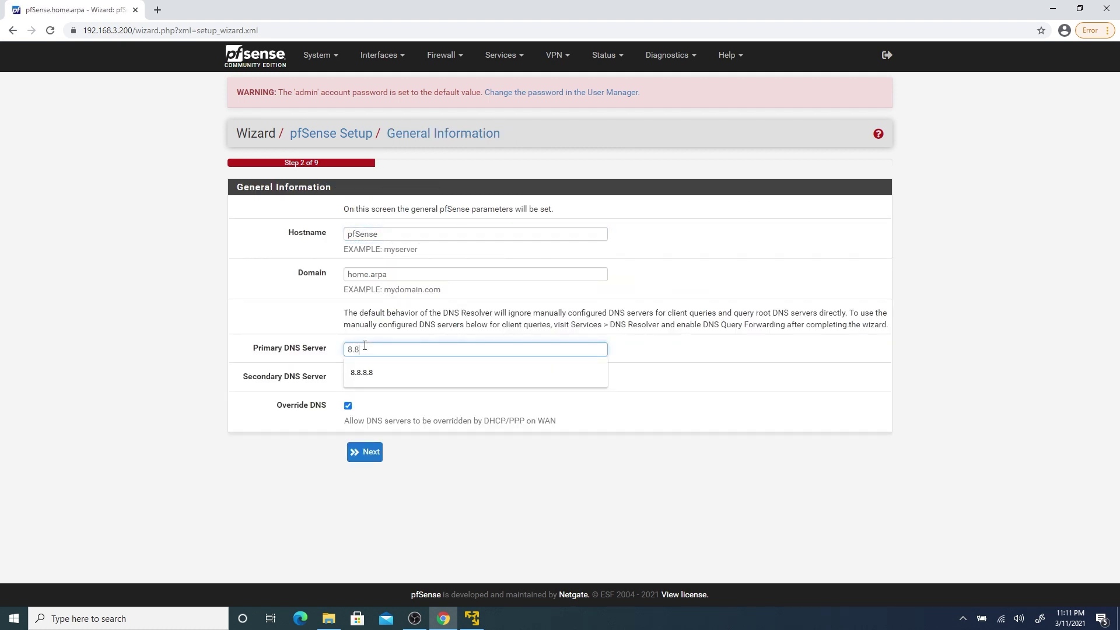
pyautogui.write('8.8.8.8')
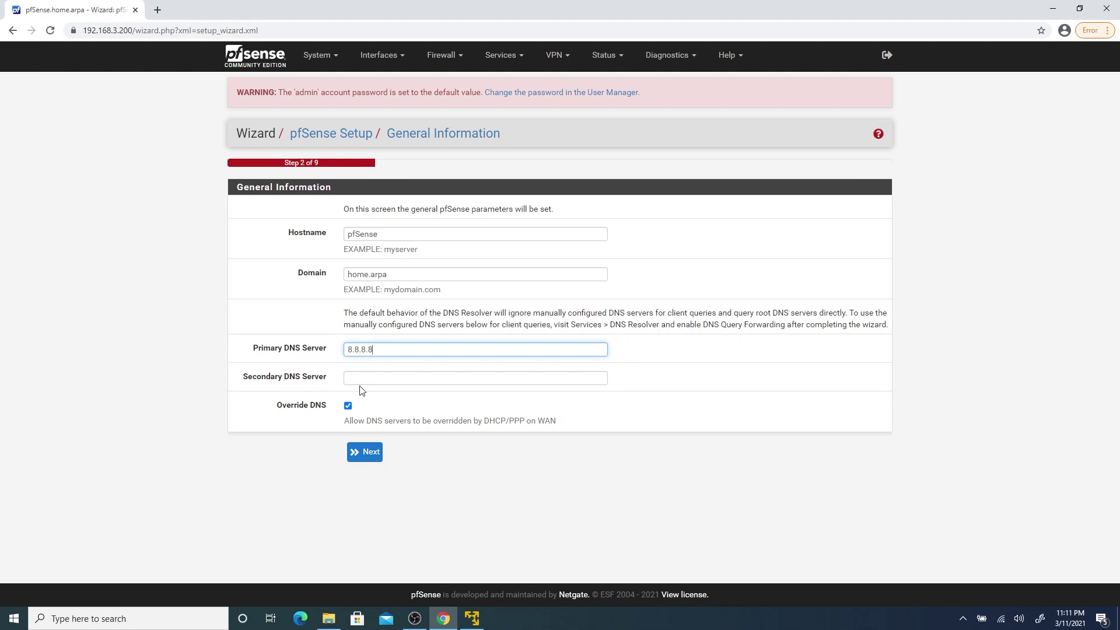
pyautogui.click(363, 453)
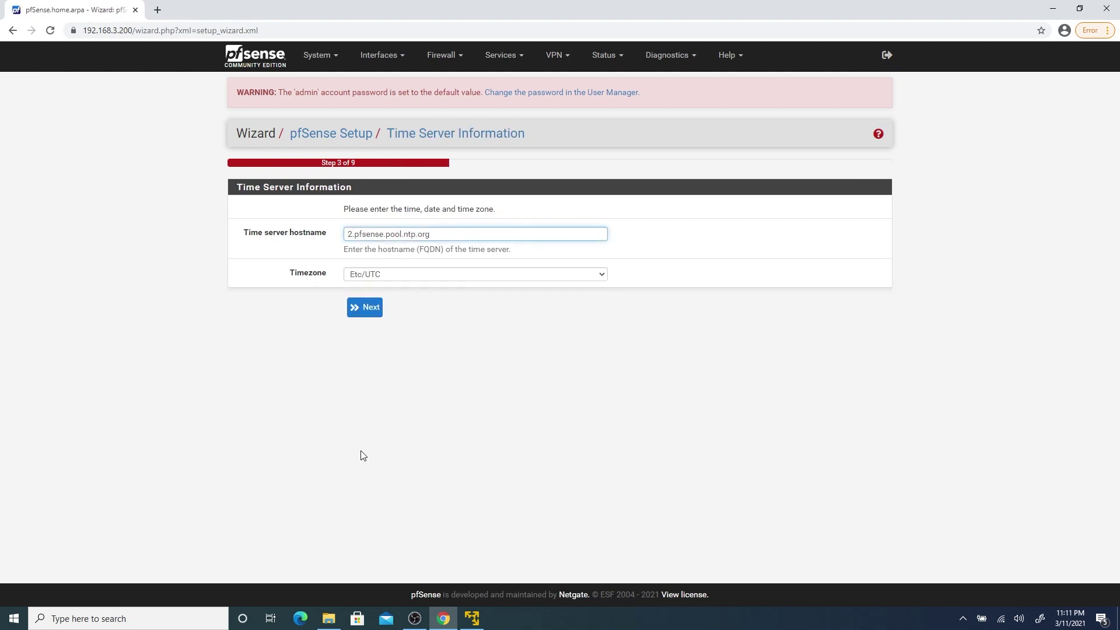
# Choose America/Santo_Domingo as the timezone and continue to the WAN step.
pyautogui.click(469, 275)
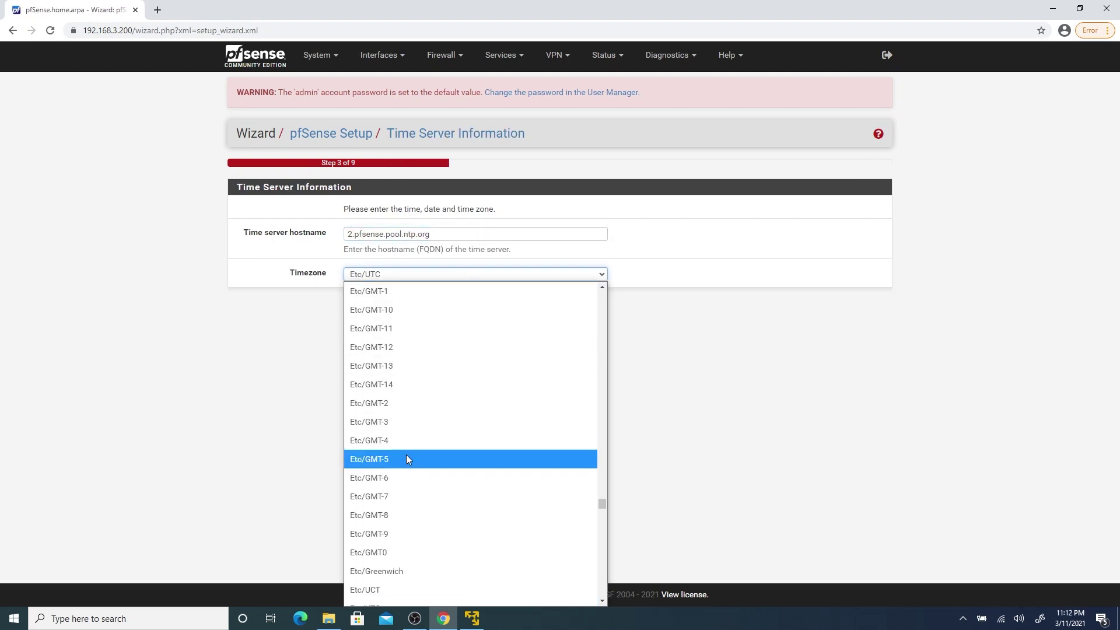
pyautogui.moveTo(600, 503); pyautogui.dragTo(591, 400)
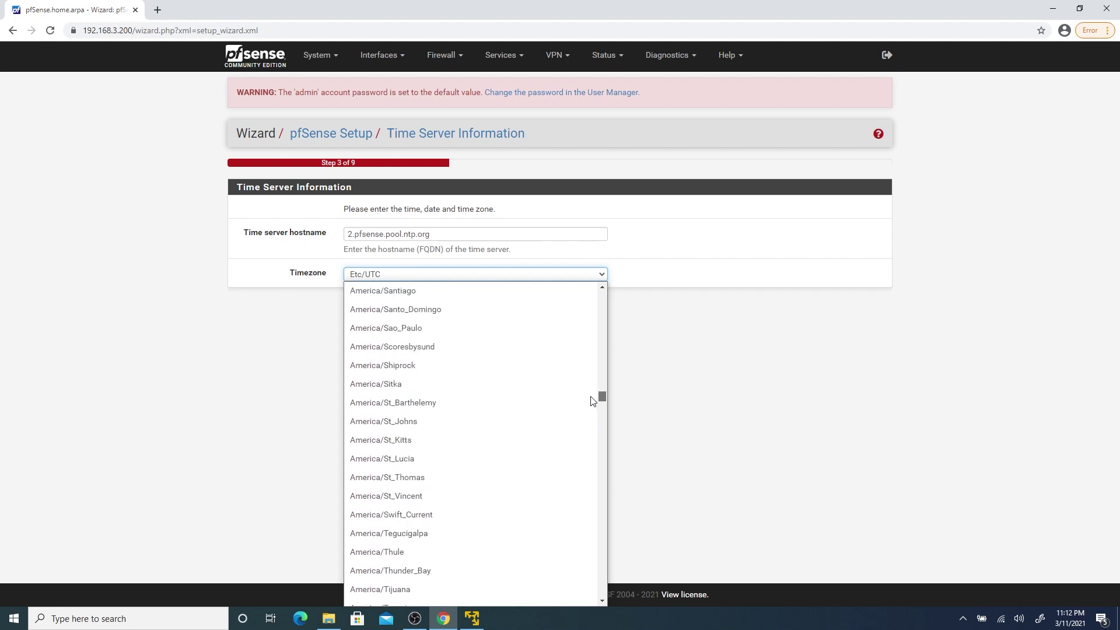
pyautogui.click(485, 313)
pyautogui.click(373, 308)
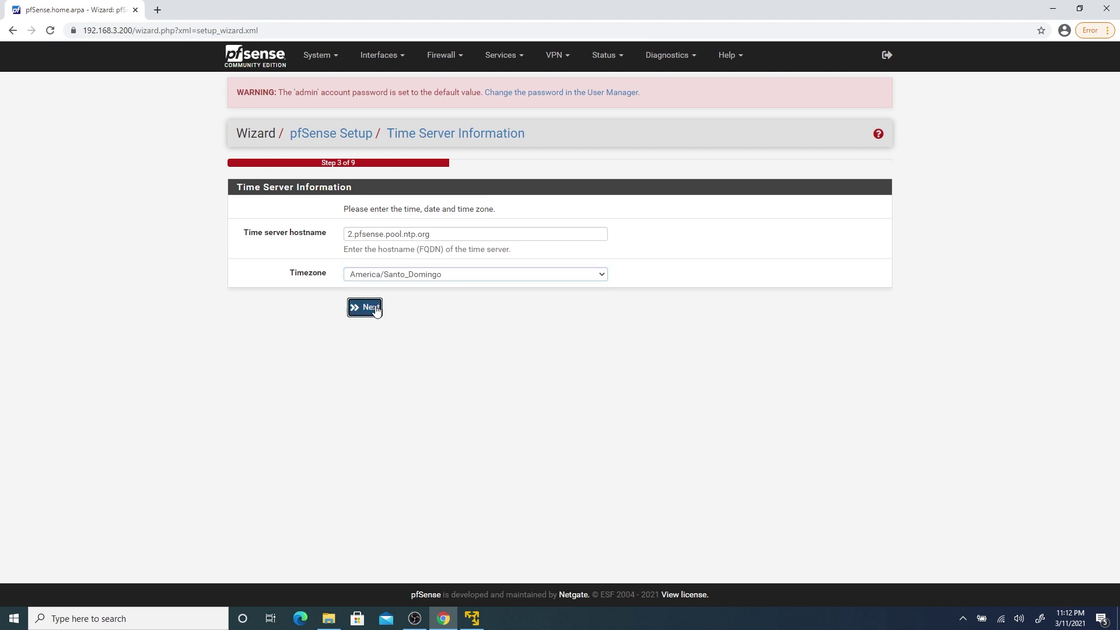
# Keep the WAN defaults, enter and confirm a new admin password, then reload the configuration.
pyautogui.scroll(-14, 376, 309)
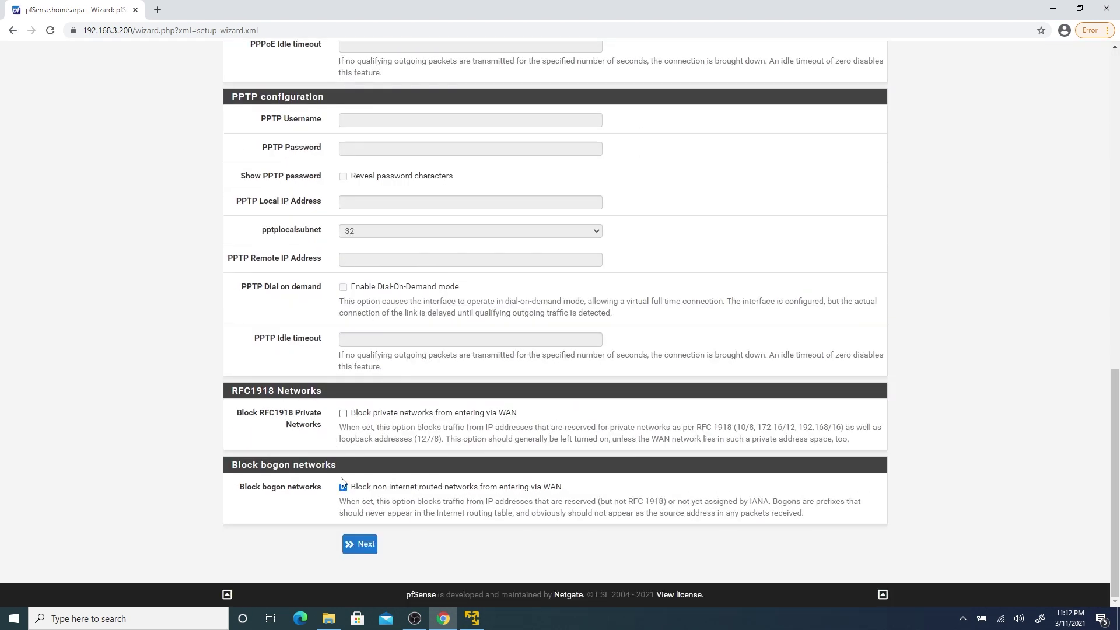
pyautogui.click(362, 543)
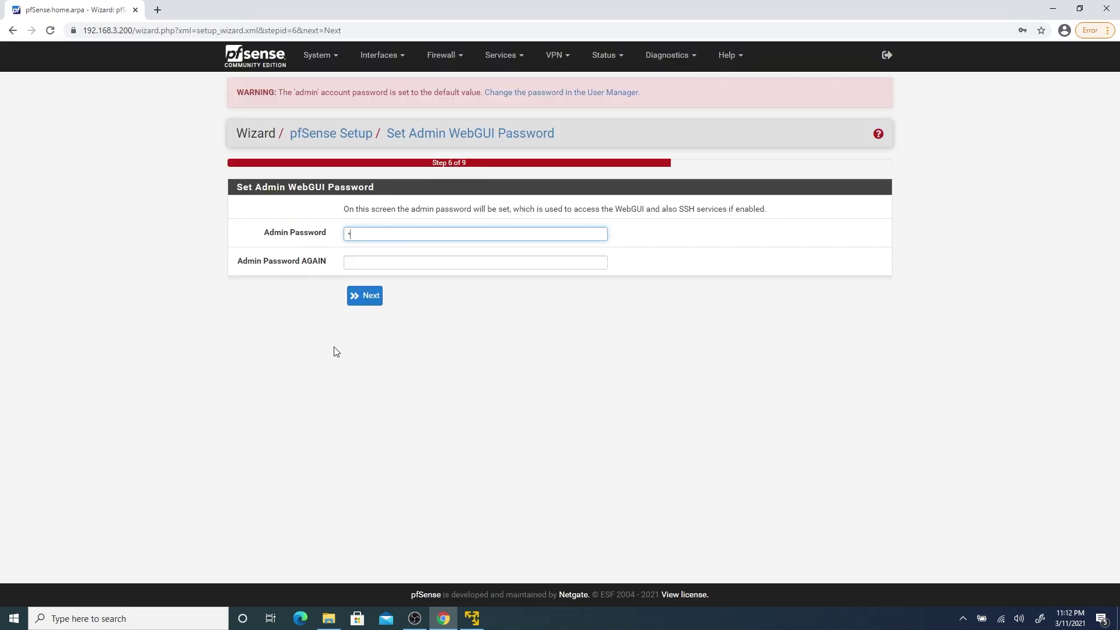
pyautogui.press('Tab')
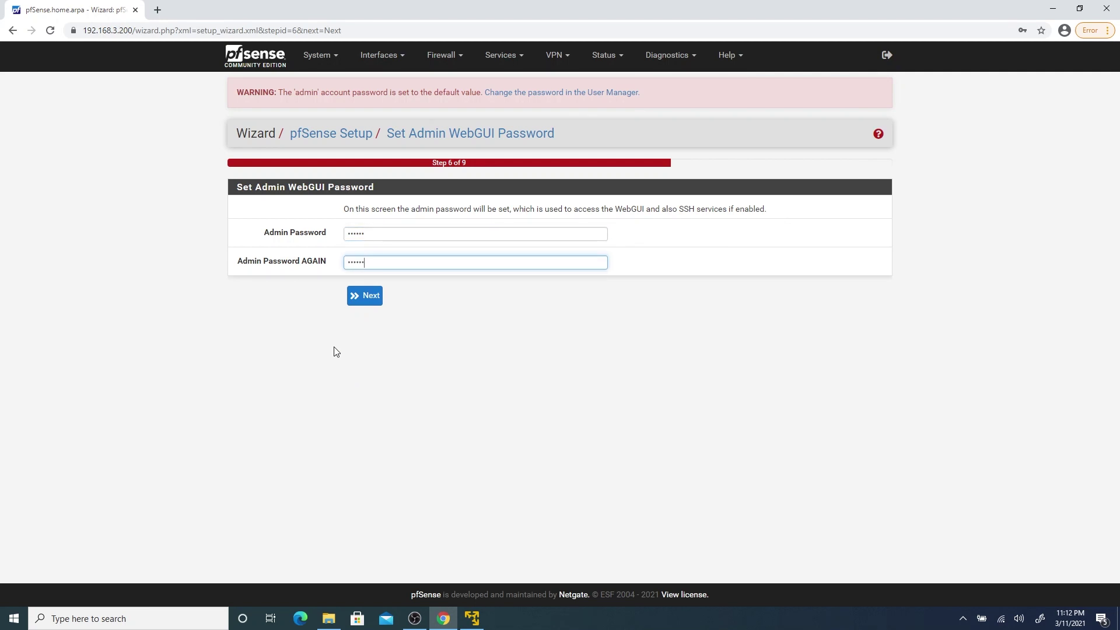
pyautogui.click(352, 296)
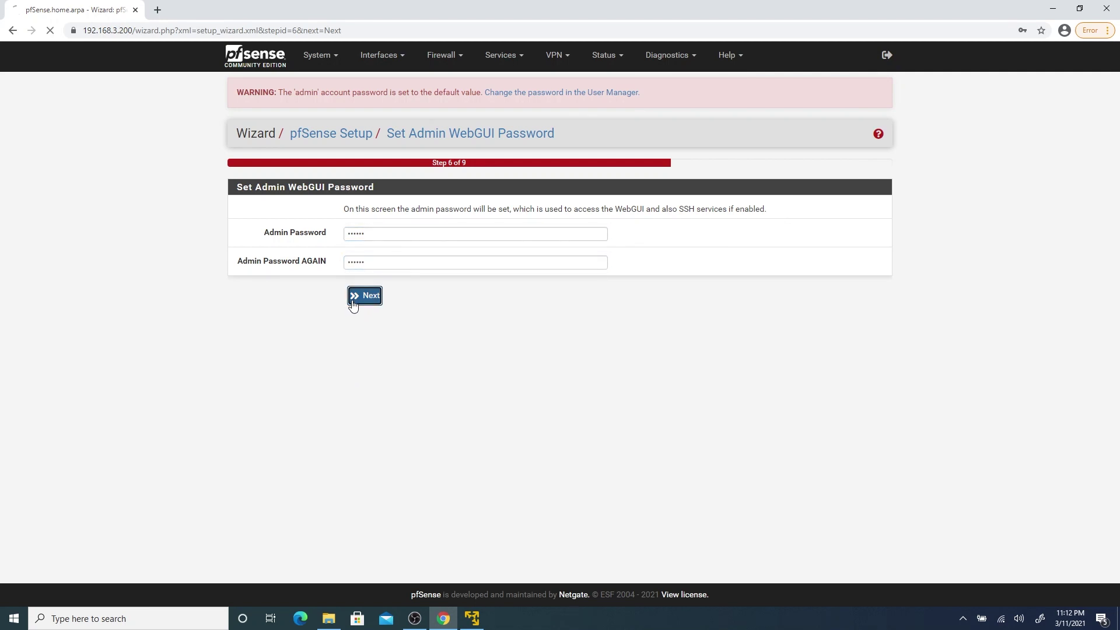
pyautogui.click(370, 204)
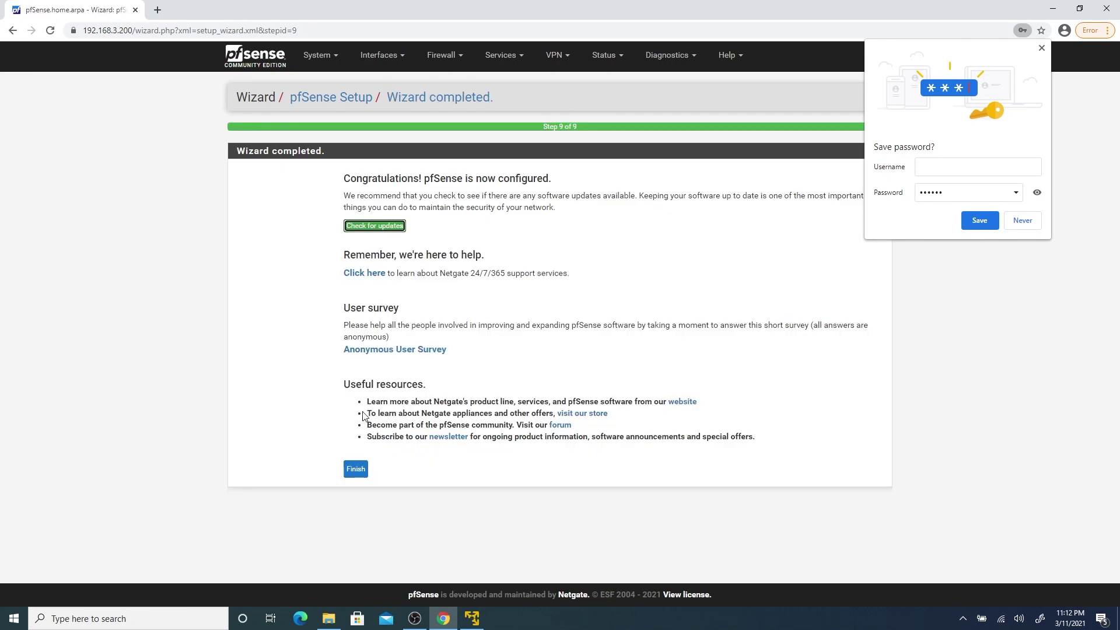
# Finish the wizard, accept the copyright and trademark notice, and dismiss the survey prompt.
pyautogui.click(362, 471)
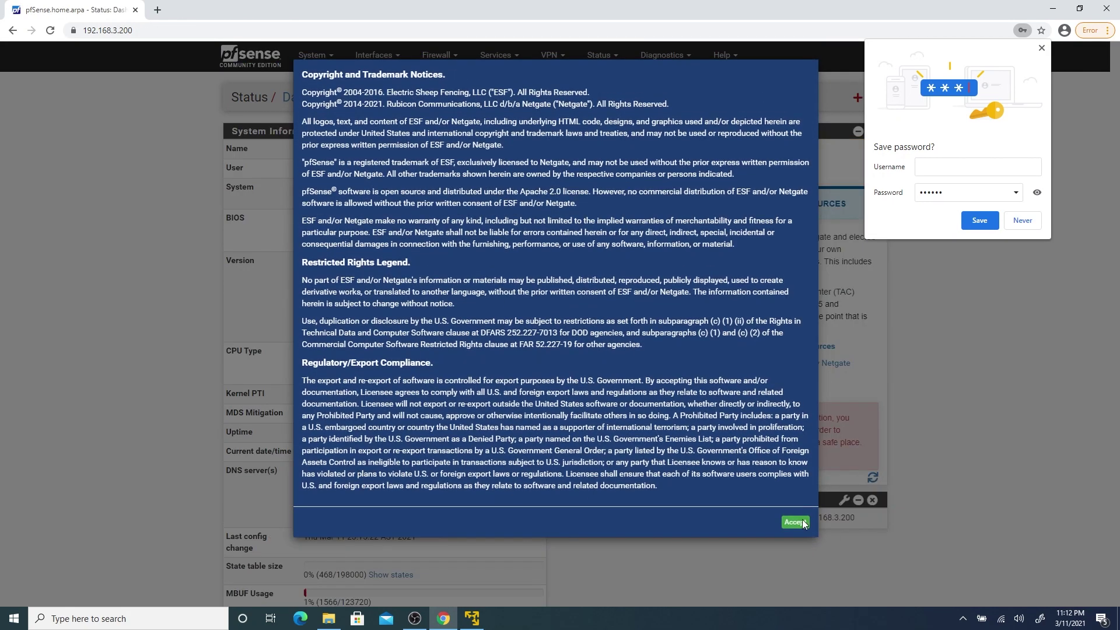
pyautogui.click(795, 522)
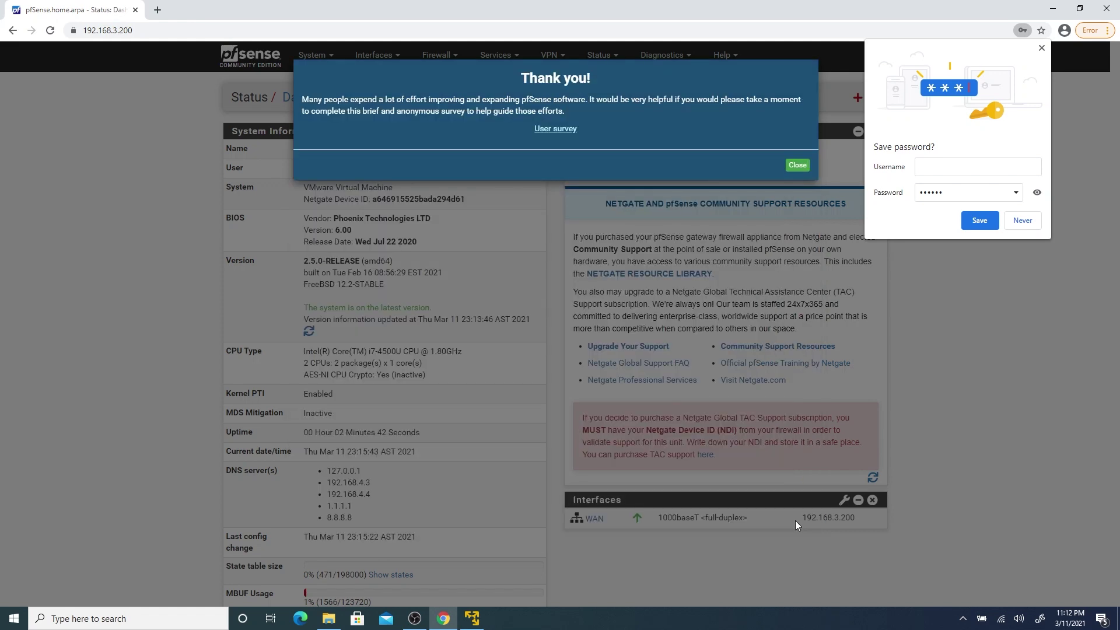
pyautogui.click(807, 169)
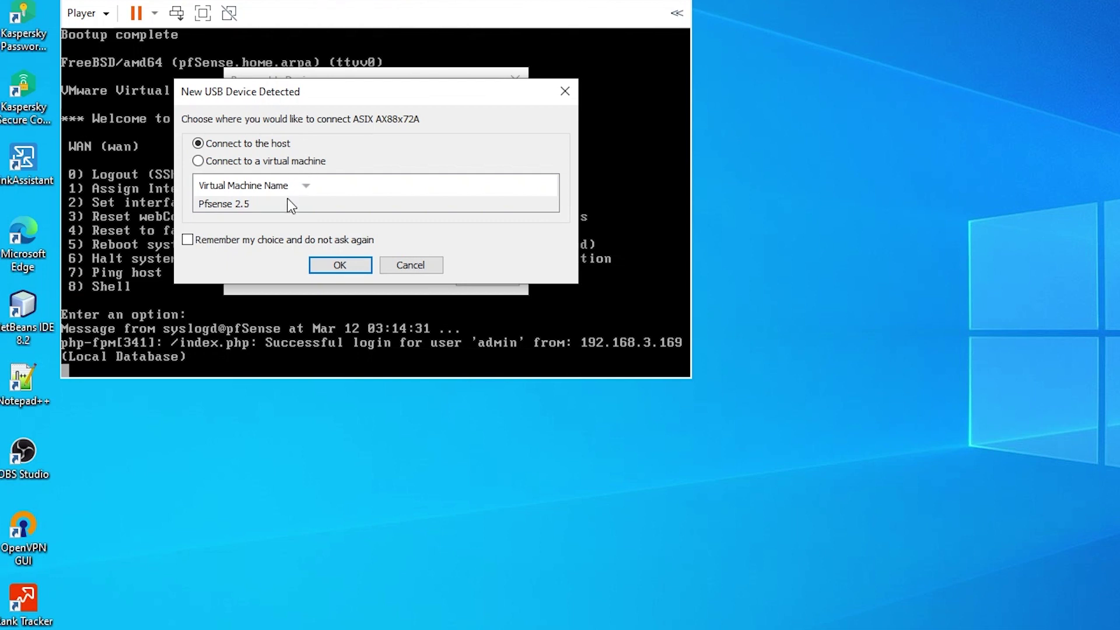
# Connect the ASIX AX88x72A USB adapter to the Pfsense 2.5 virtual machine.
pyautogui.moveTo(382, 101); pyautogui.dragTo(911, 78)
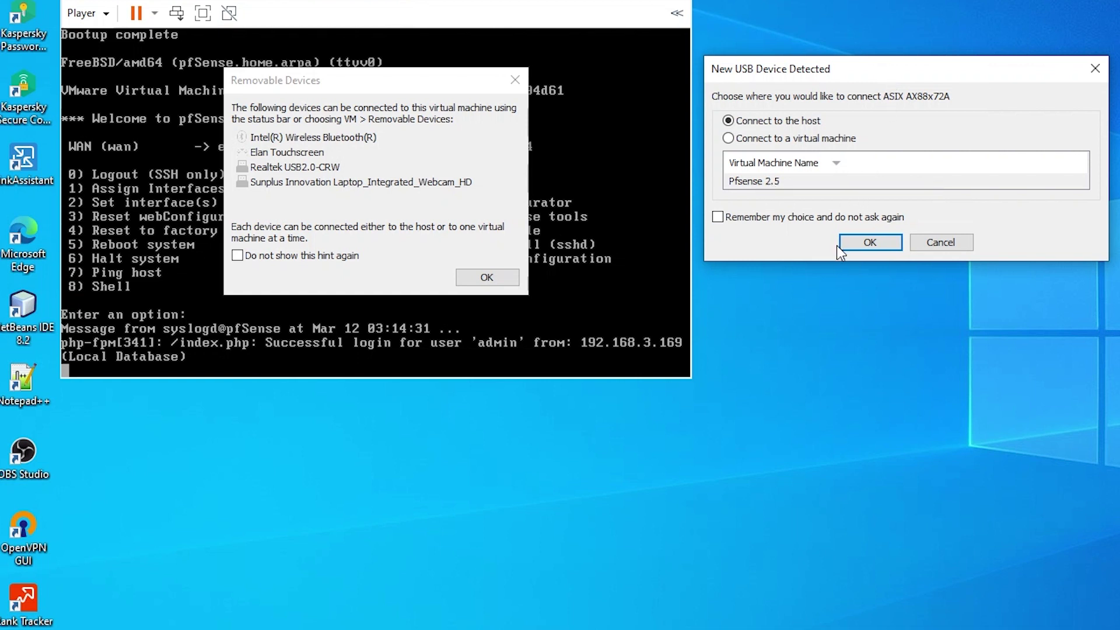
pyautogui.click(733, 140)
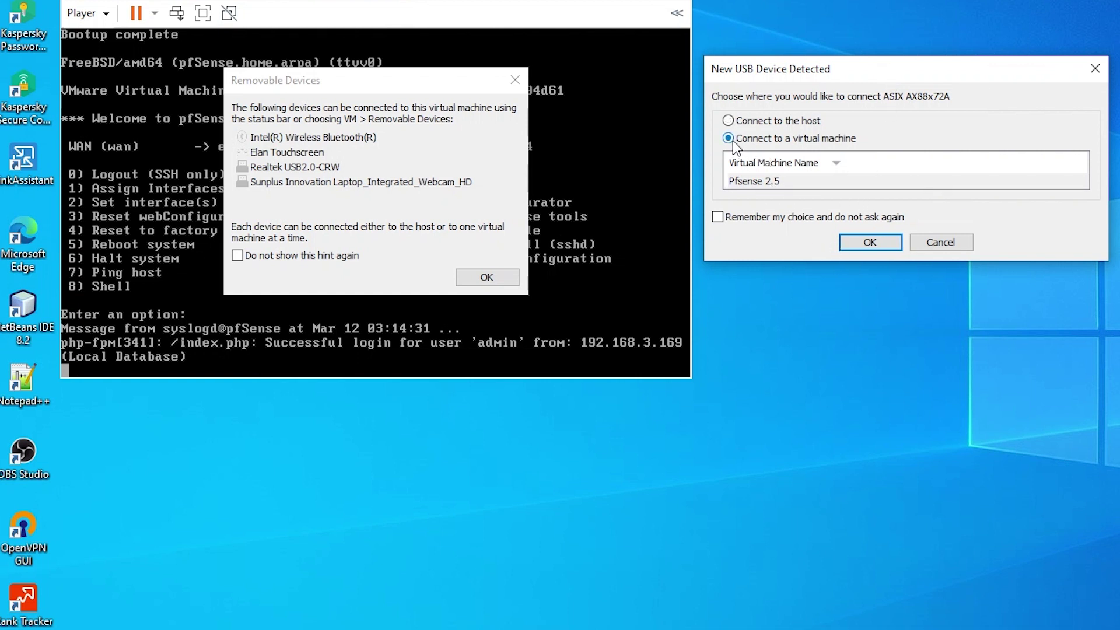
pyautogui.click(744, 181)
pyautogui.click(861, 247)
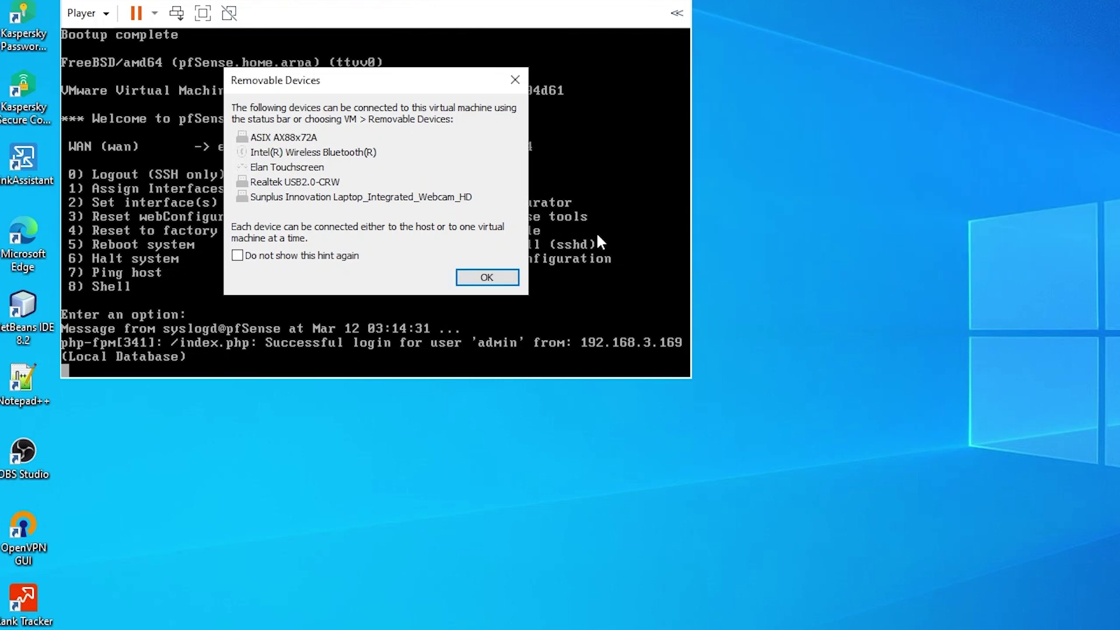
pyautogui.click(485, 278)
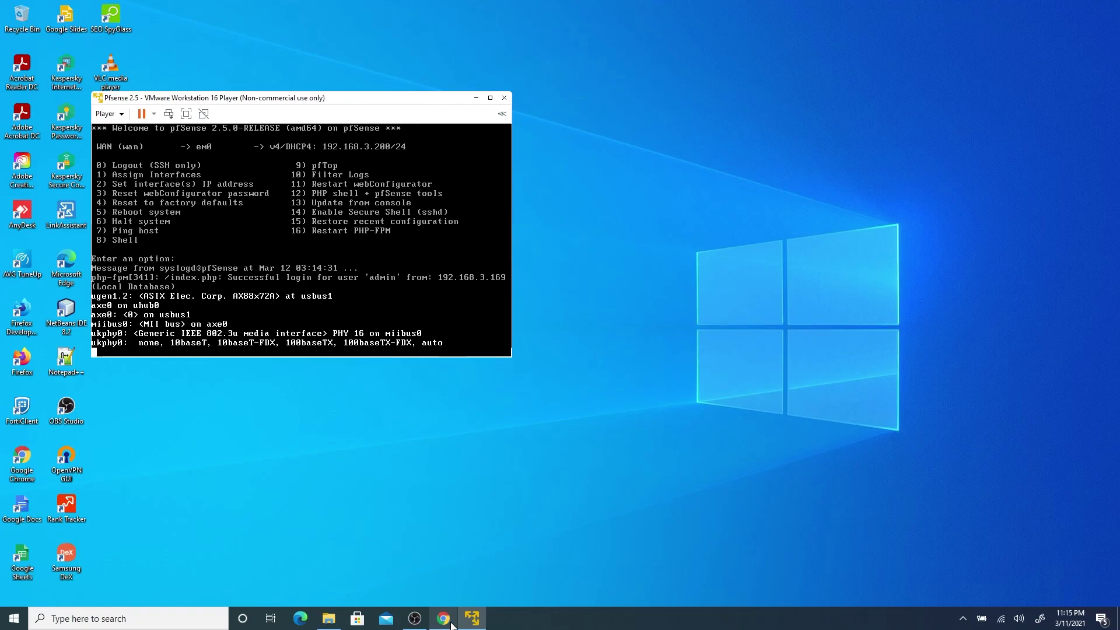
pyautogui.click(443, 618)
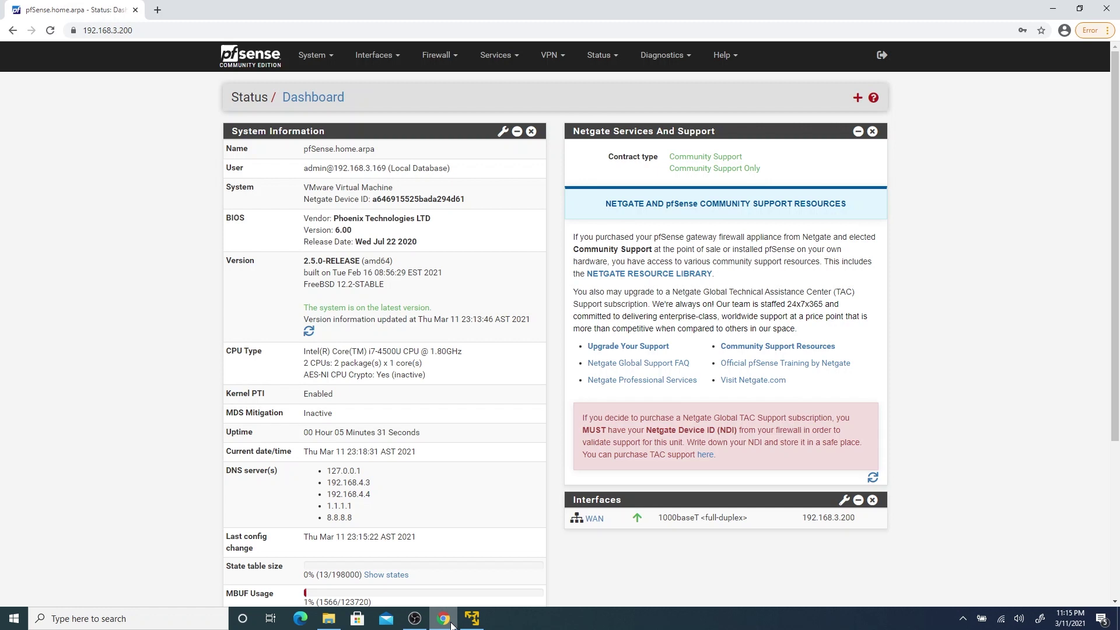
# On Interfaces > Assignments, add the ue0 port as the new LAN interface.
pyautogui.click(401, 59)
pyautogui.click(376, 83)
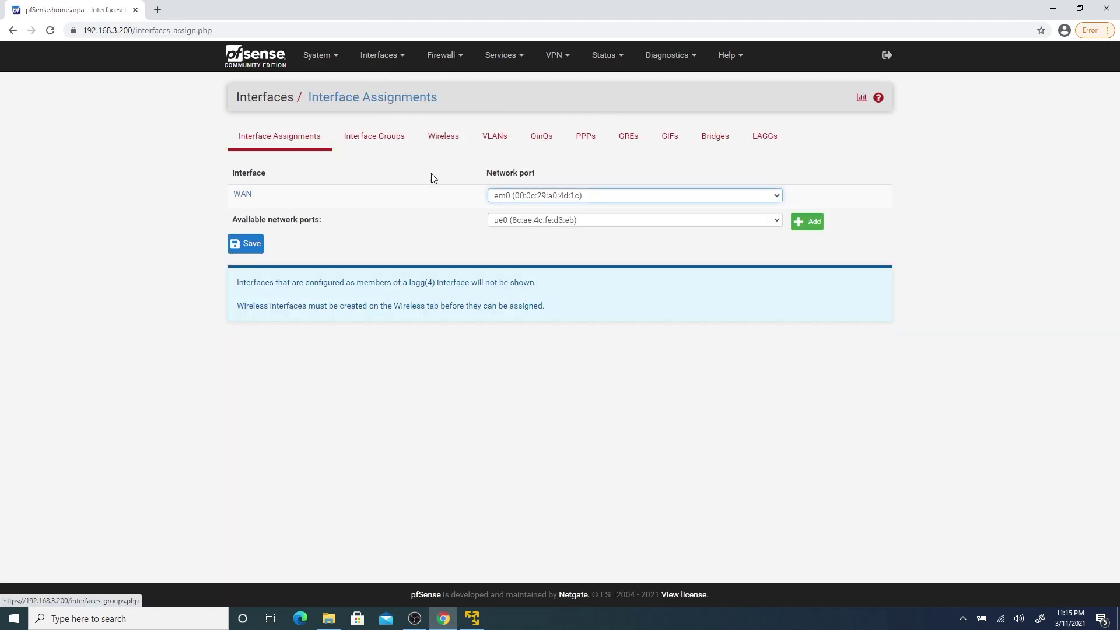
pyautogui.click(596, 225)
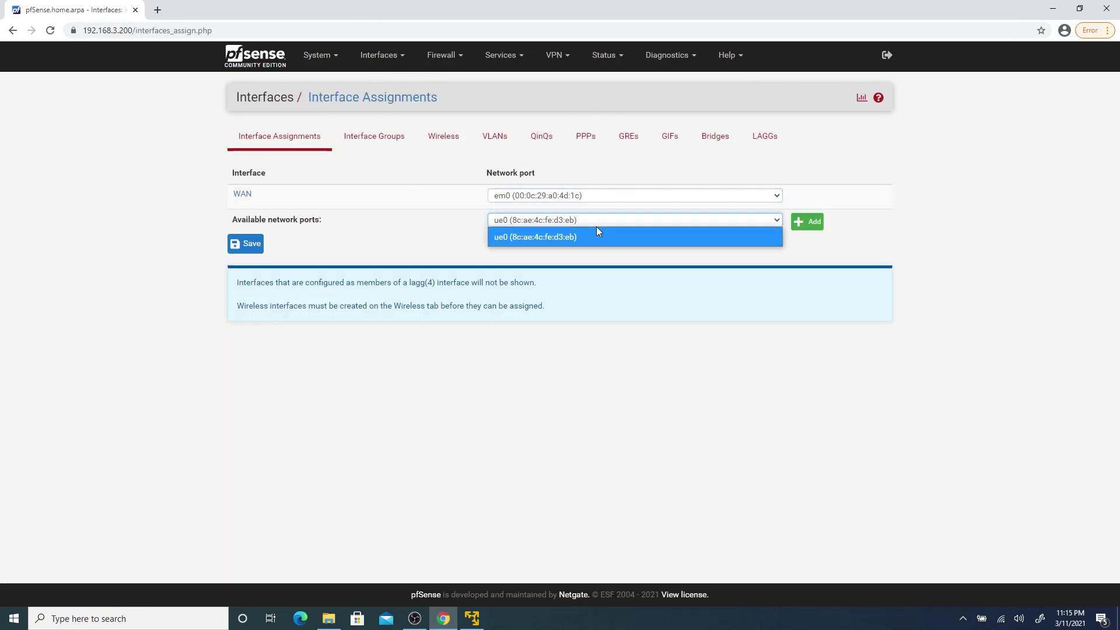
pyautogui.click(563, 243)
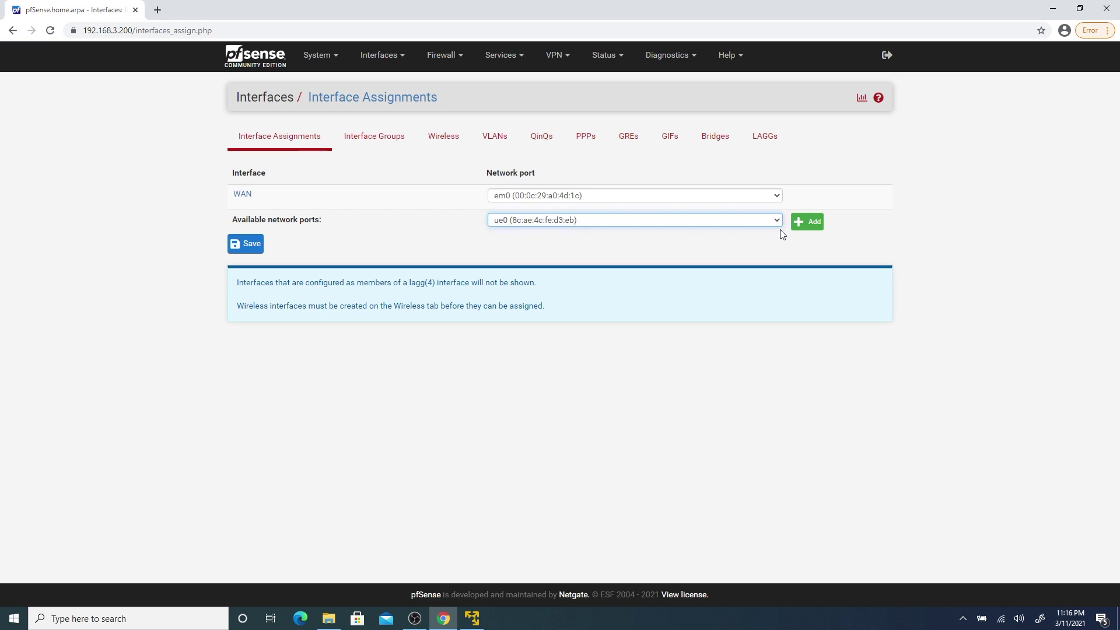
pyautogui.click(813, 228)
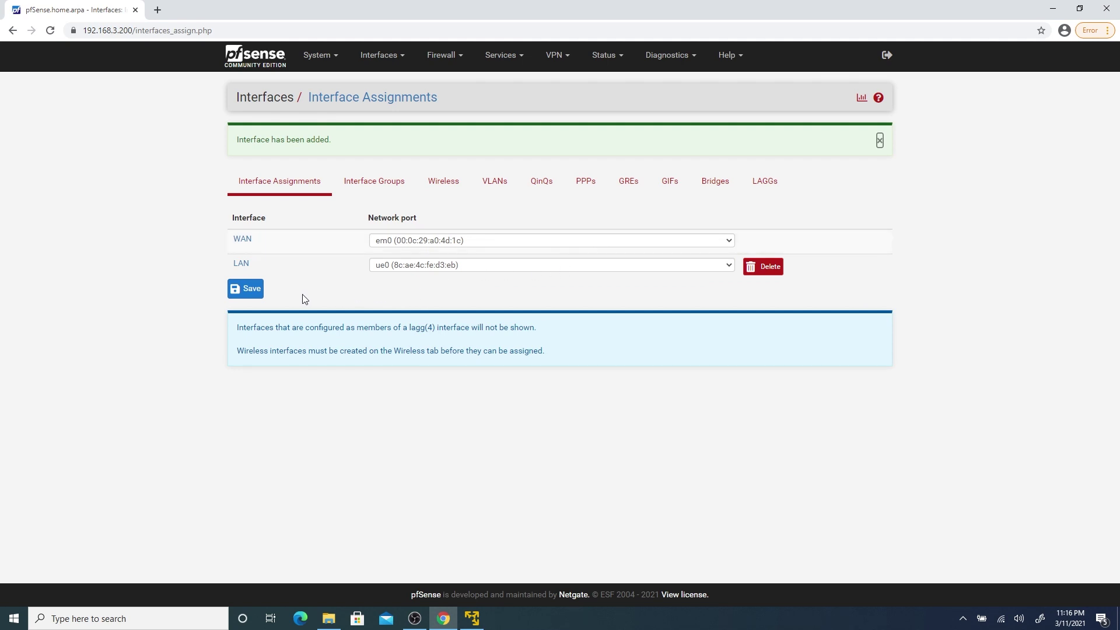
pyautogui.click(235, 267)
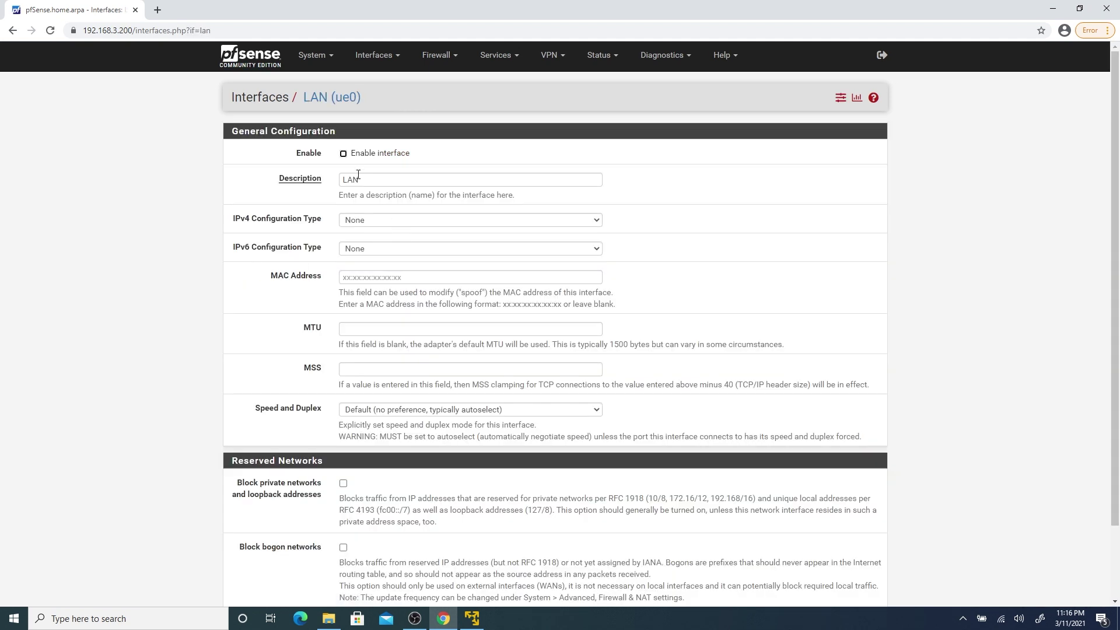
# Enable LAN and give it the static IPv4 address 192.168.9.1 with a /24 prefix.
pyautogui.click(343, 153)
pyautogui.click(383, 220)
pyautogui.click(380, 254)
pyautogui.scroll(-2, 325, 326)
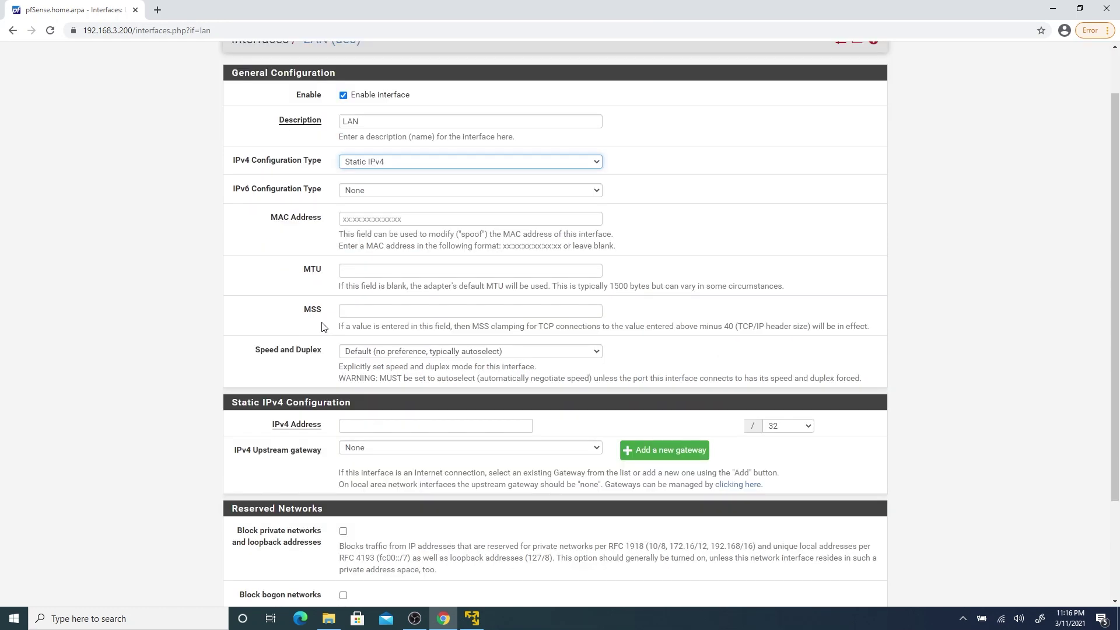
pyautogui.click(375, 368)
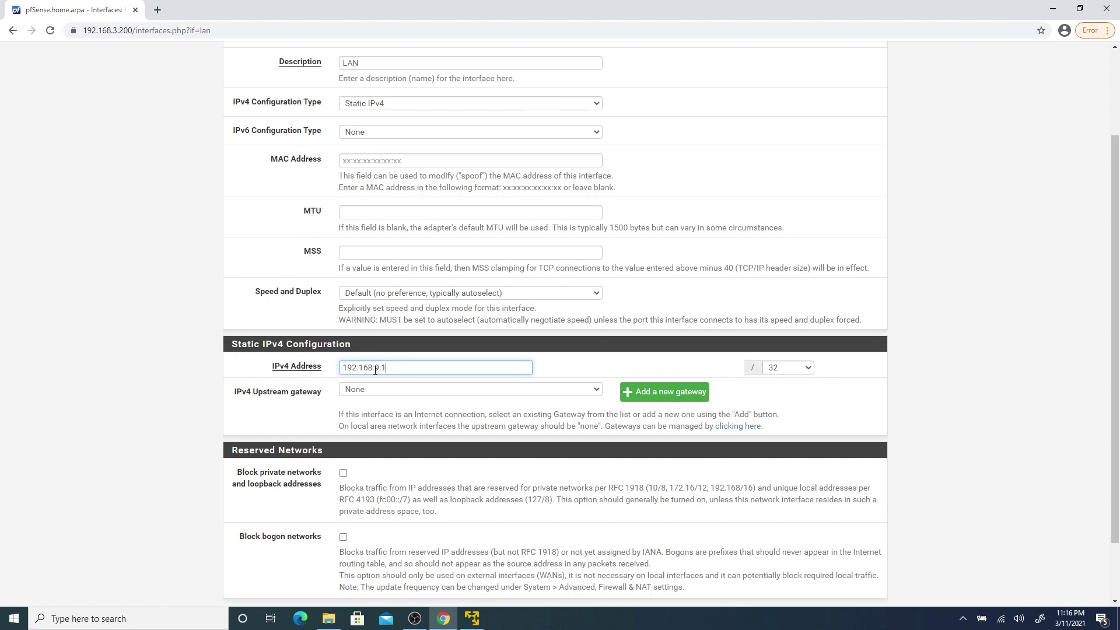
pyautogui.click(786, 369)
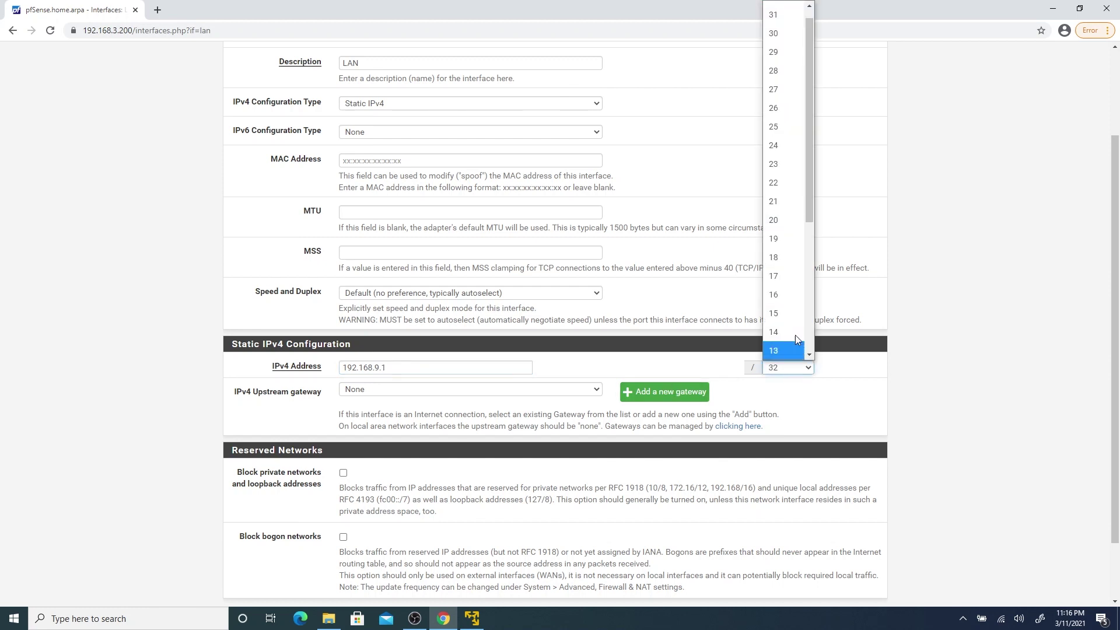
pyautogui.click(795, 153)
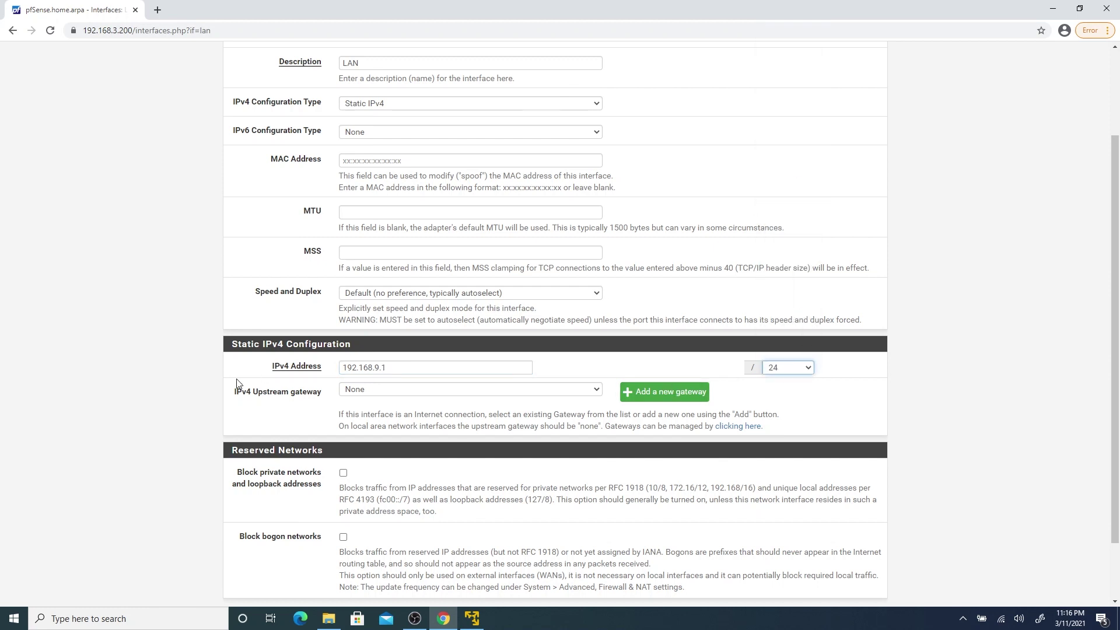
# Save and apply the LAN interface changes, then return to the dashboard.
pyautogui.scroll(-2, 221, 396)
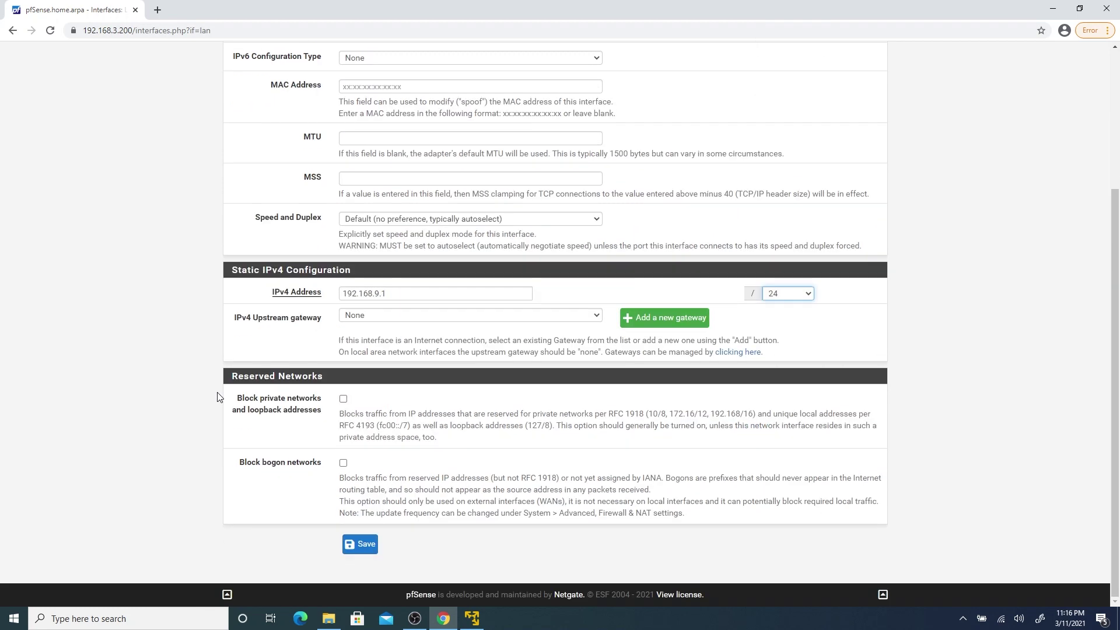
pyautogui.click(362, 550)
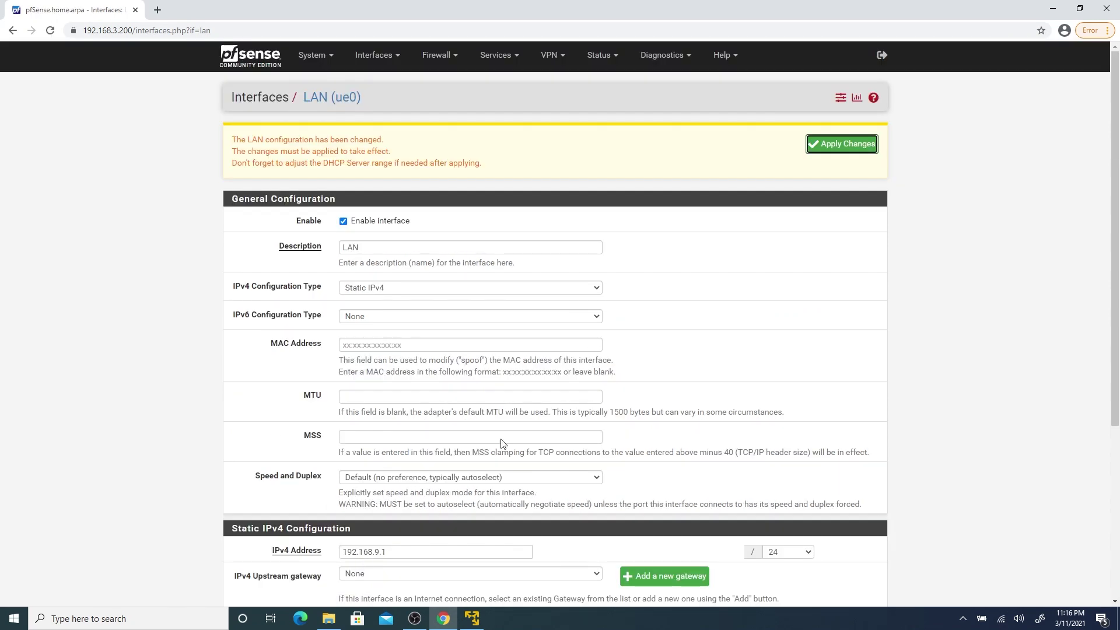
pyautogui.click(838, 148)
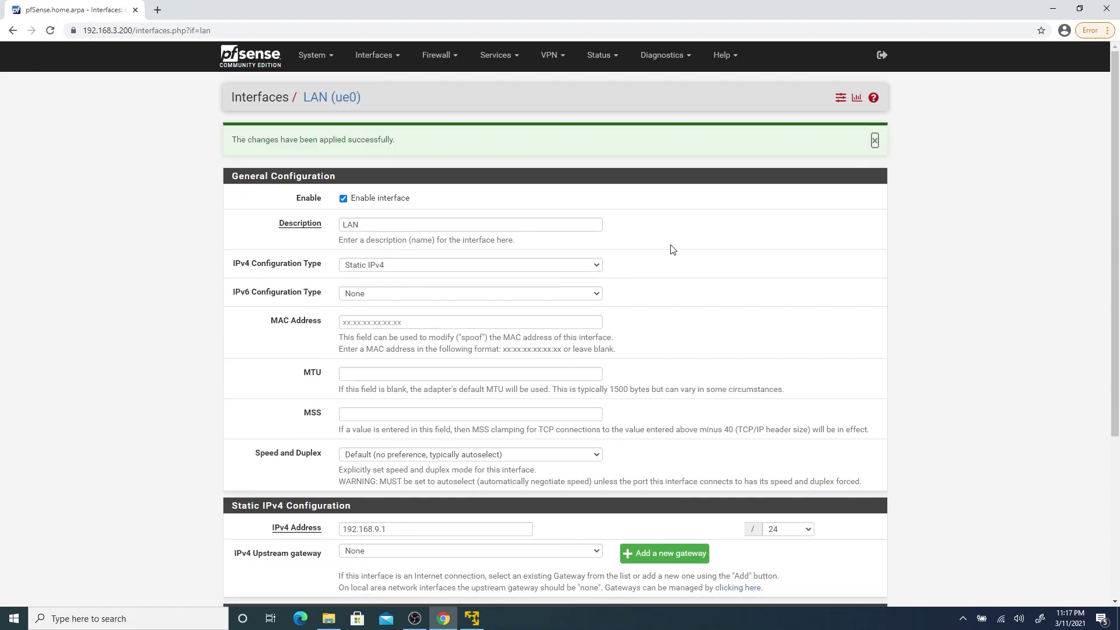
pyautogui.click(259, 62)
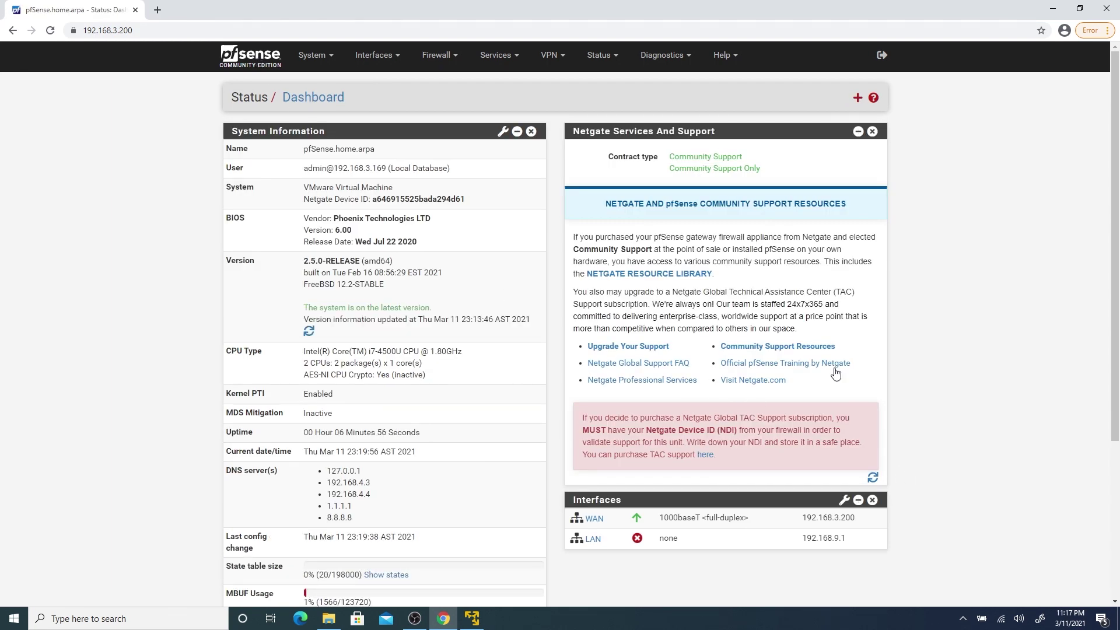
# Set the LAN DHCP server range from 192.168.9.100 to 192.168.9.200.
pyautogui.click(511, 58)
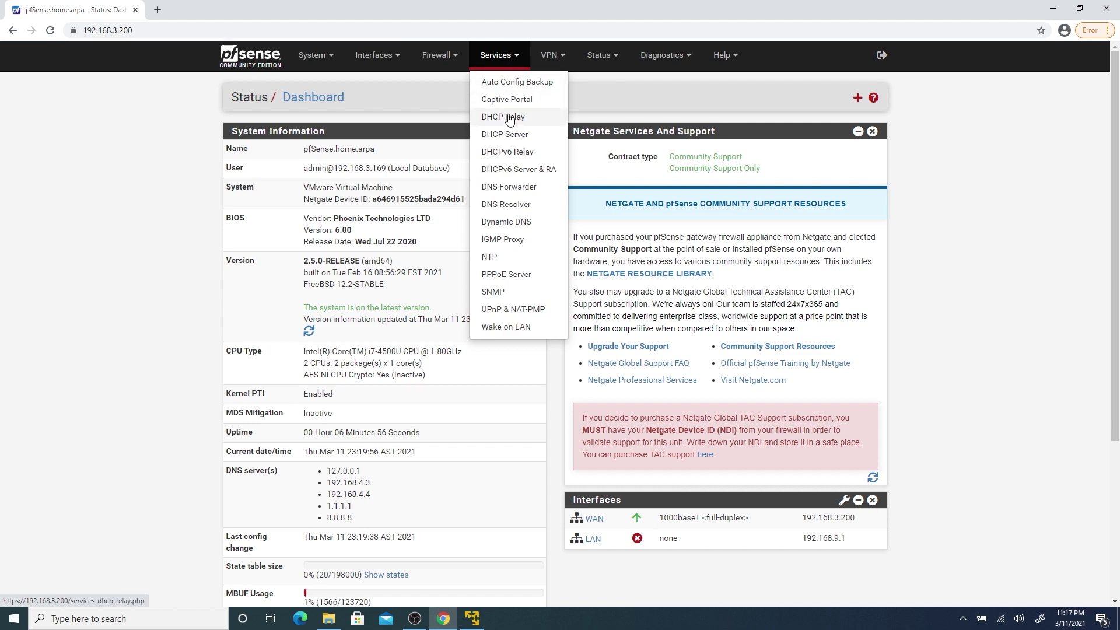
pyautogui.click(505, 135)
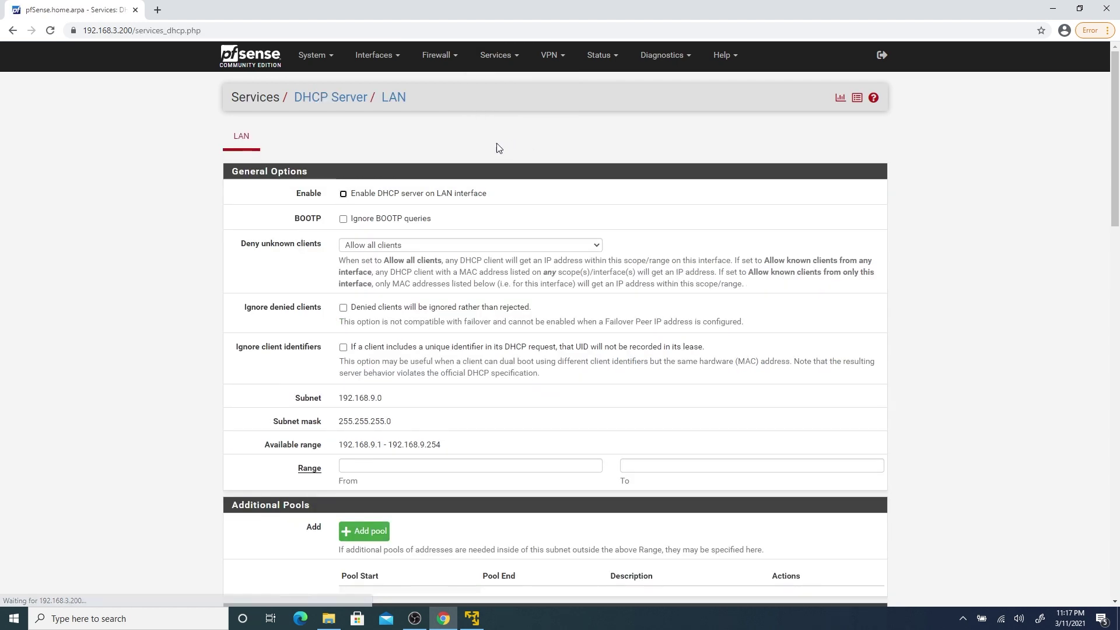
pyautogui.scroll(-1, 311, 281)
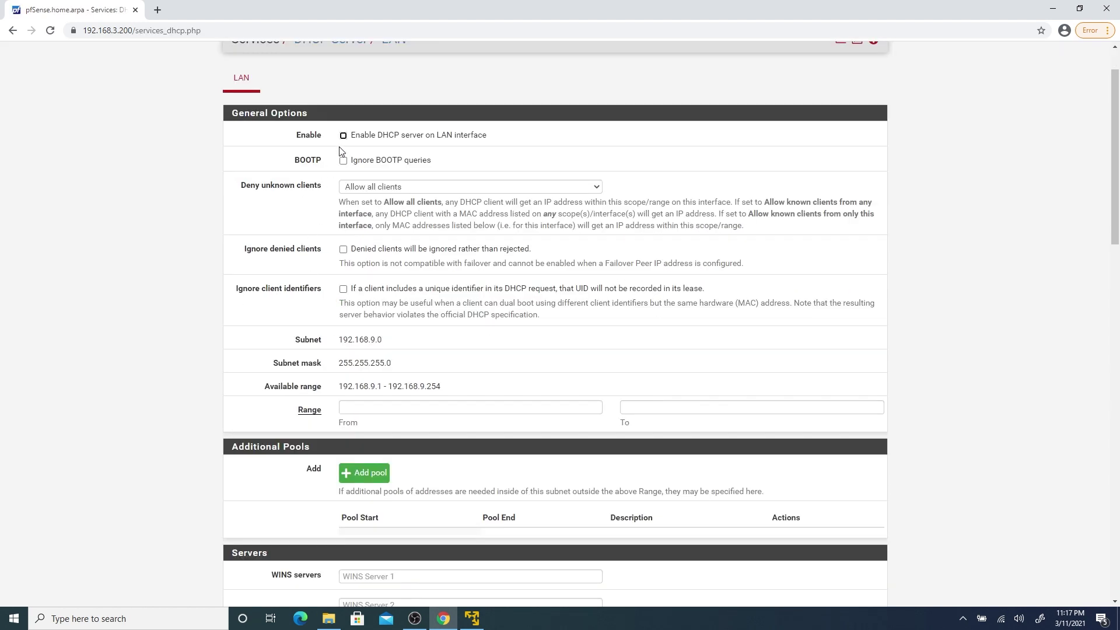
pyautogui.scroll(-1, 328, 414)
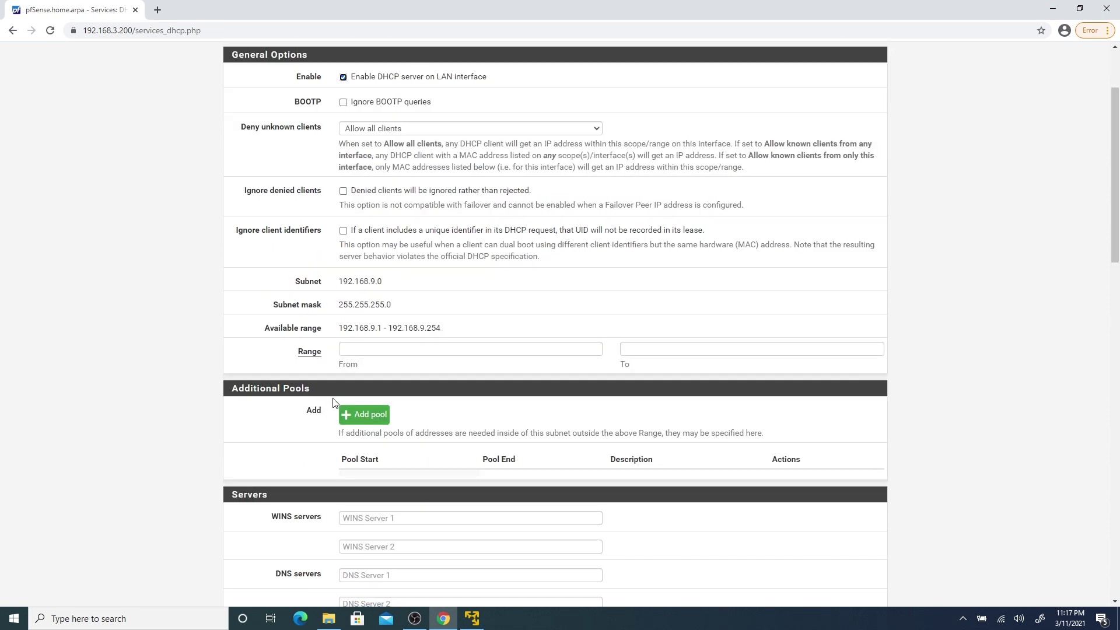
pyautogui.click(378, 351)
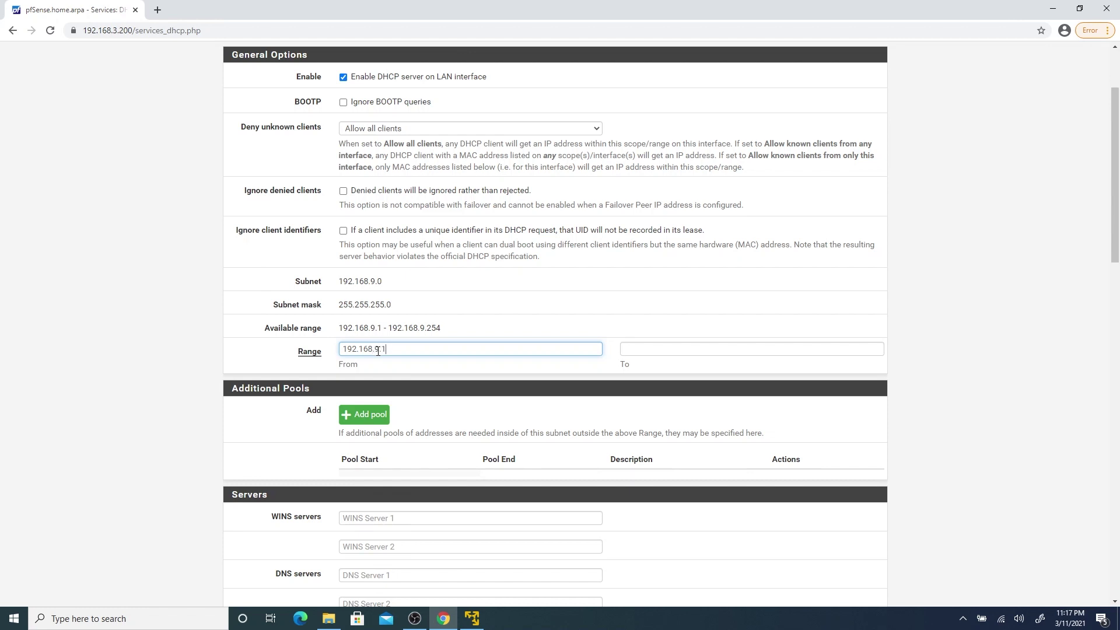
pyautogui.click(636, 349)
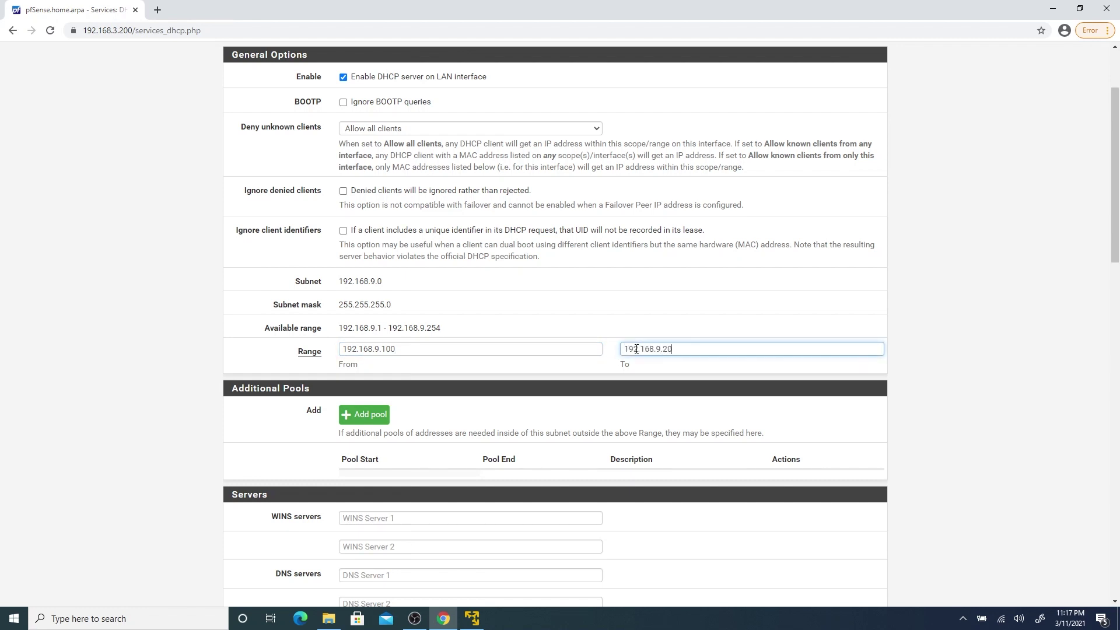
# Set DHCP DNS server 1 to 8.8.8.8 and save the DHCP settings.
pyautogui.scroll(-5, 429, 382)
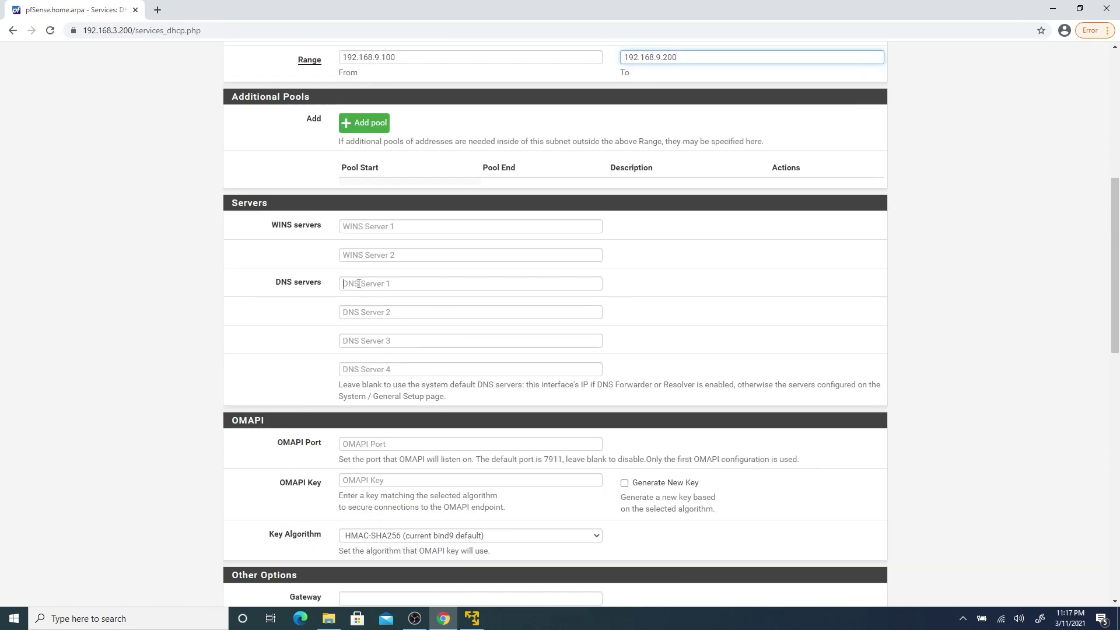
pyautogui.click(358, 284)
pyautogui.write('8.8.8')
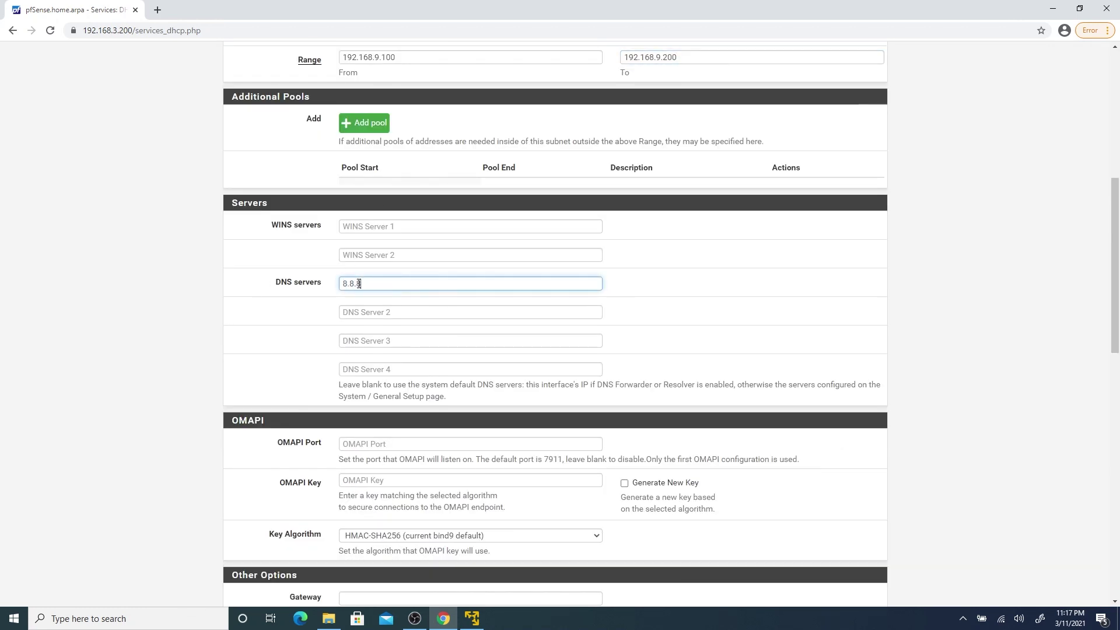
pyautogui.write('.8')
pyautogui.scroll(-12, 320, 332)
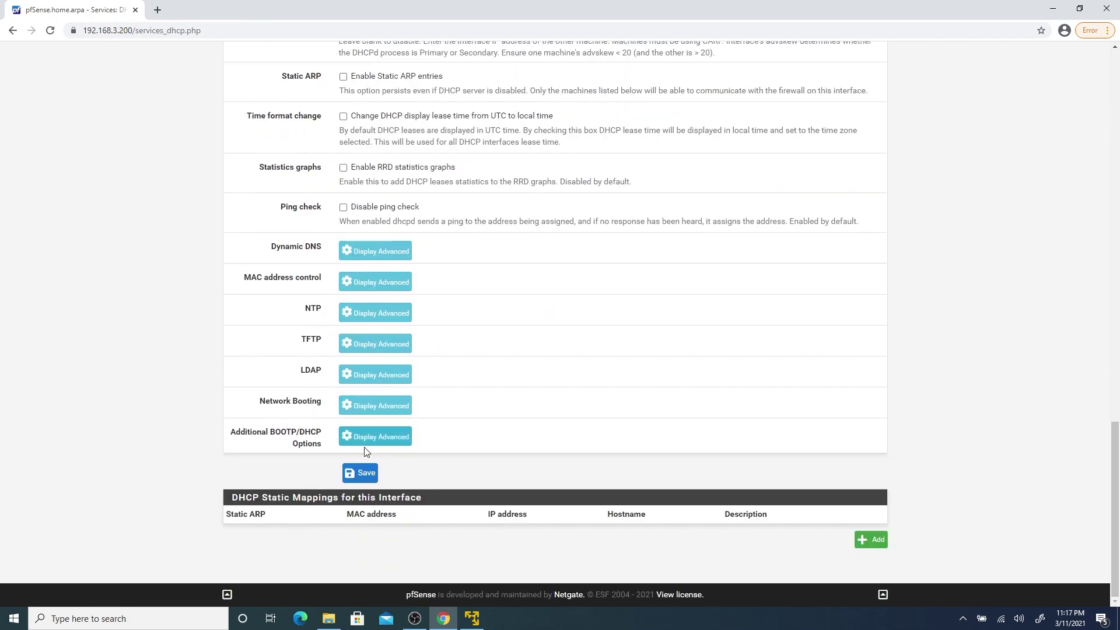
pyautogui.click(350, 474)
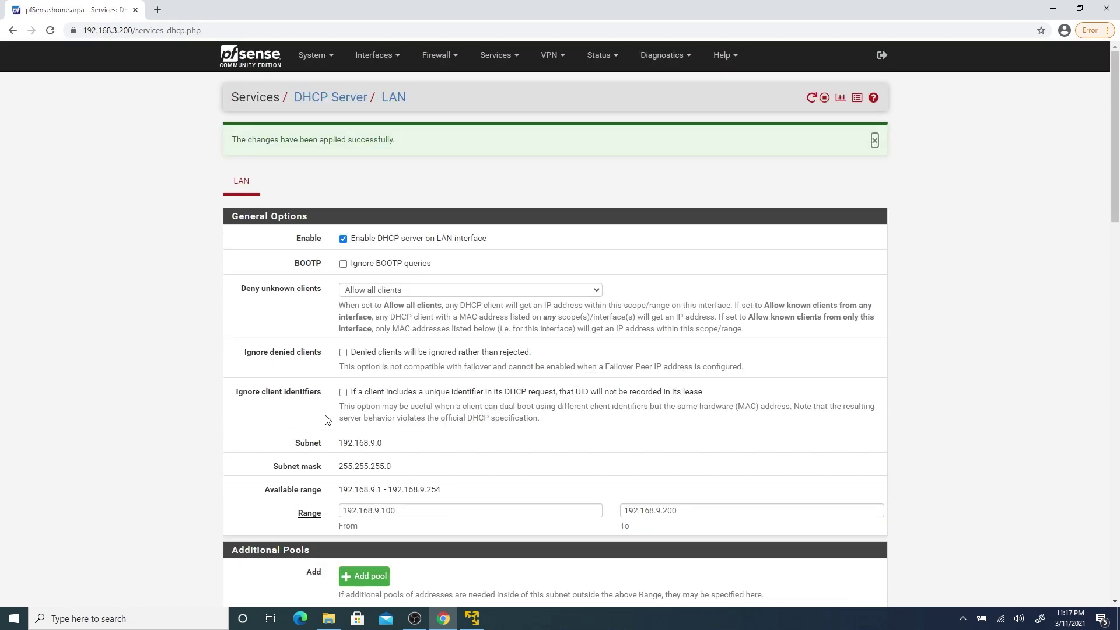
pyautogui.click(254, 56)
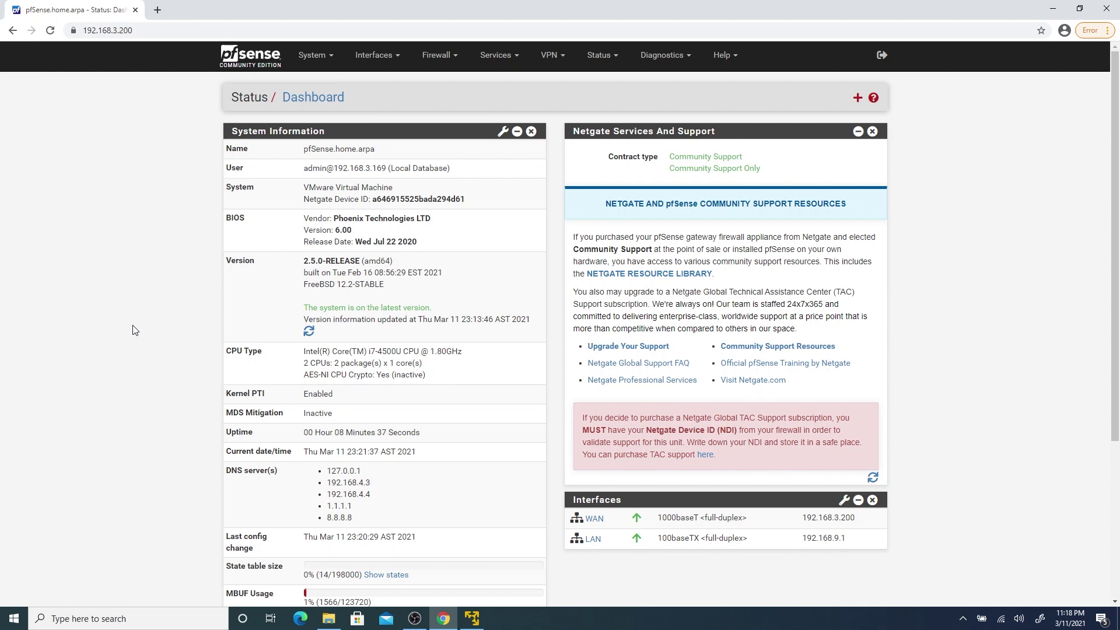
# Add the Traffic Graphs widget, move it to the top of the right column, and save the layout.
pyautogui.click(857, 97)
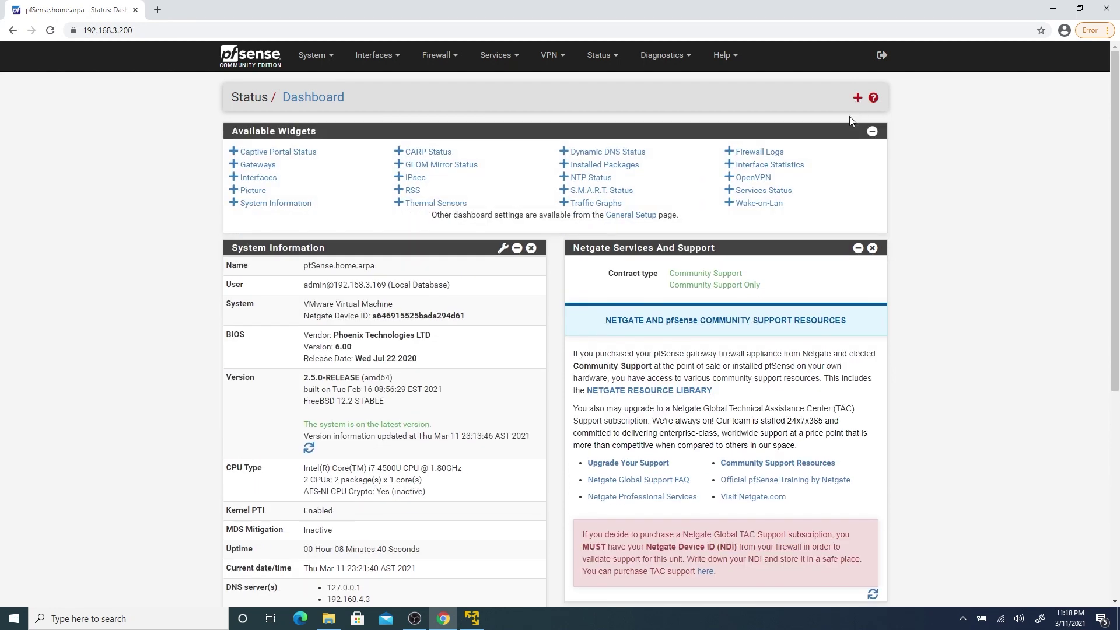
pyautogui.click(609, 204)
pyautogui.scroll(-5, 859, 256)
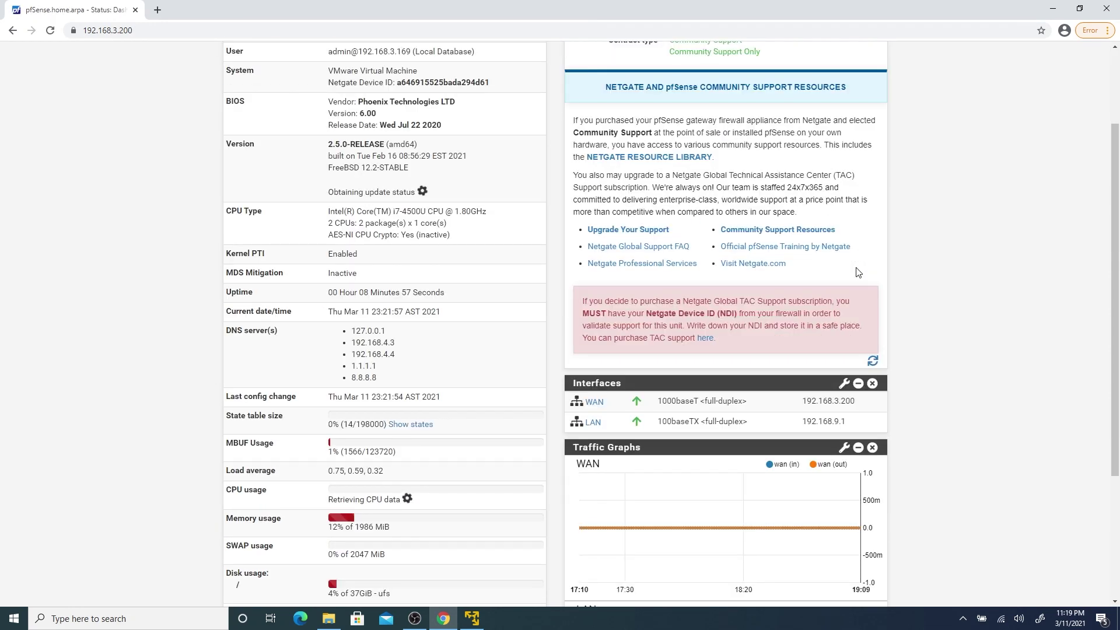
pyautogui.scroll(1, 859, 272)
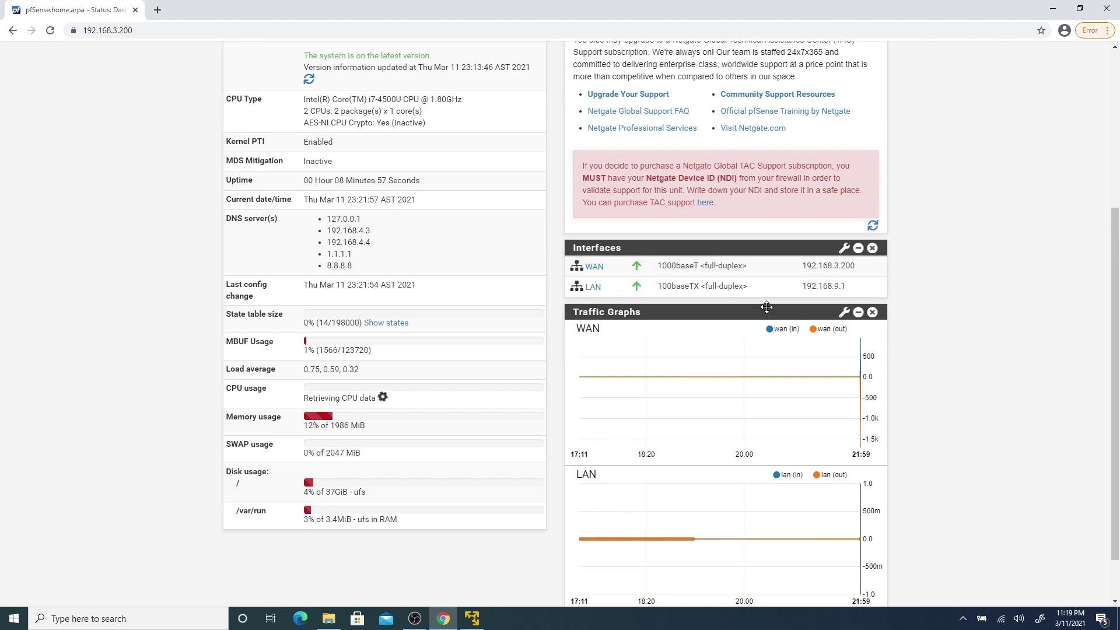
pyautogui.moveTo(766, 310); pyautogui.dragTo(747, 103)
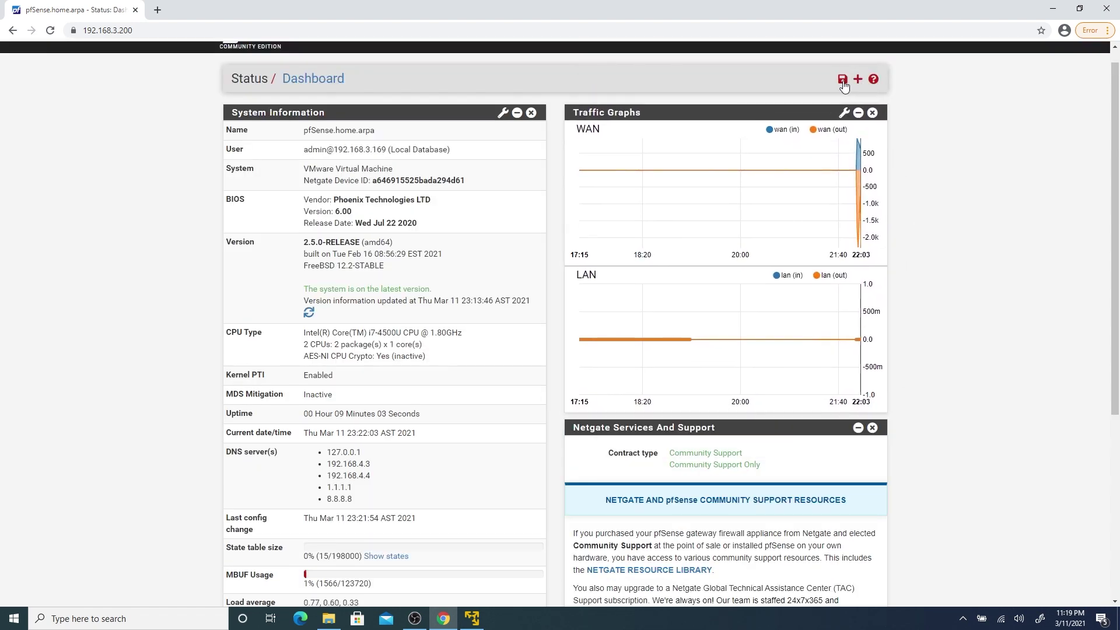
pyautogui.click(843, 80)
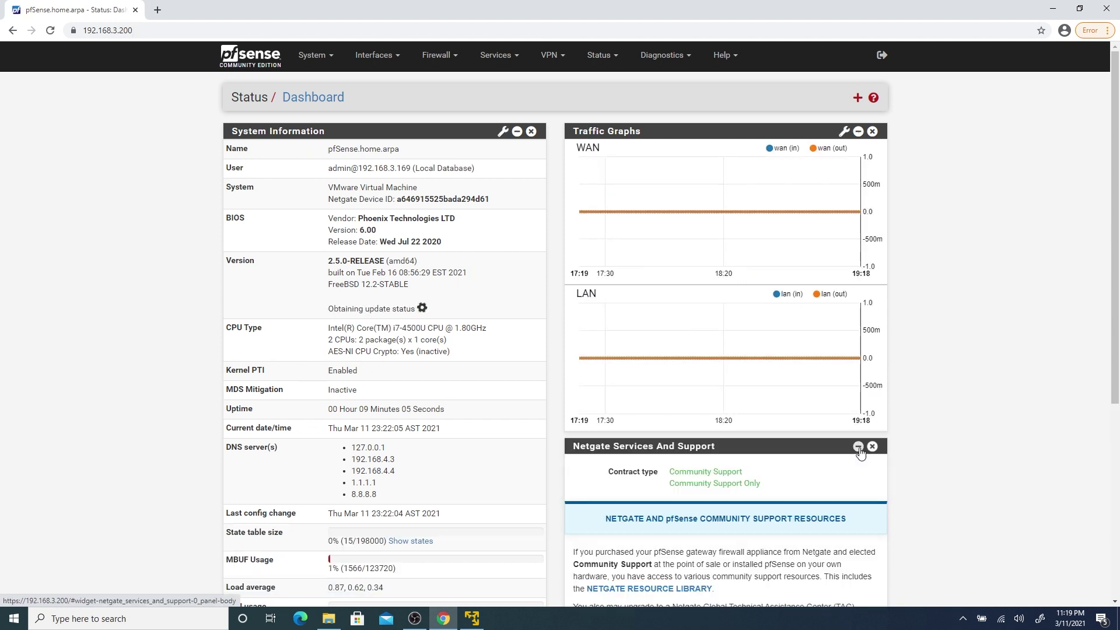